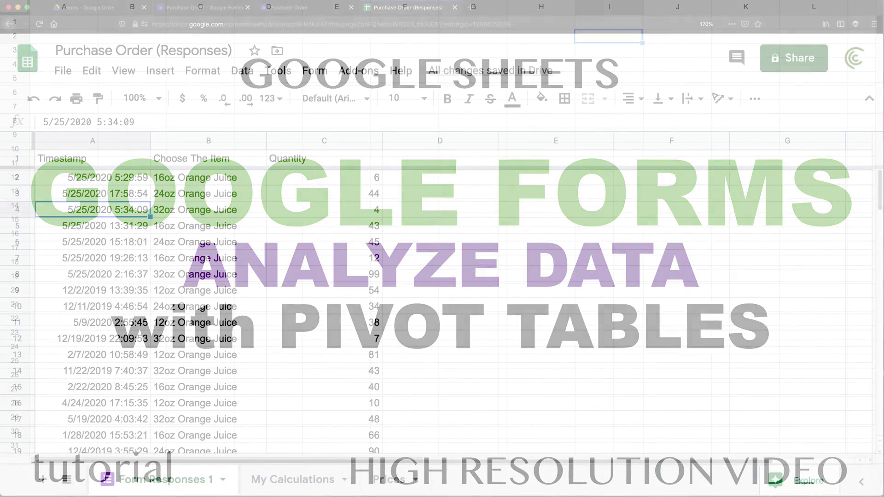
Review the form responses: the last row, then the item names and quantities
key("super+Down")
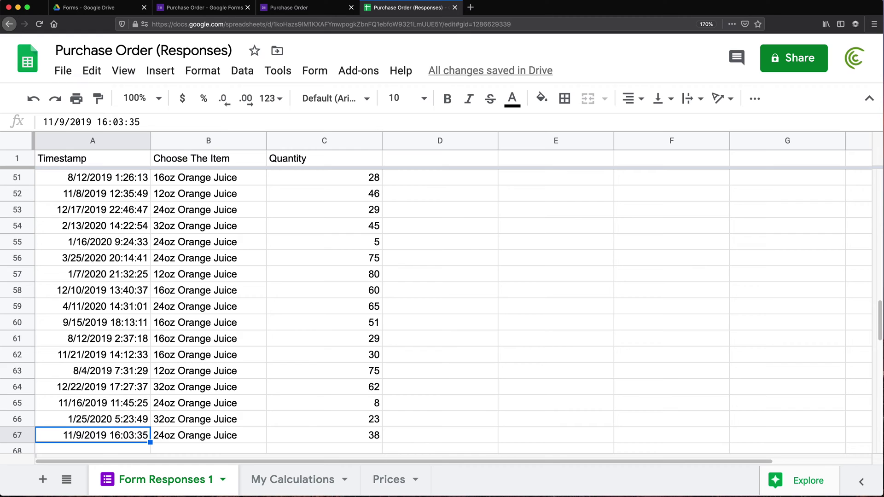
key("super+Up")
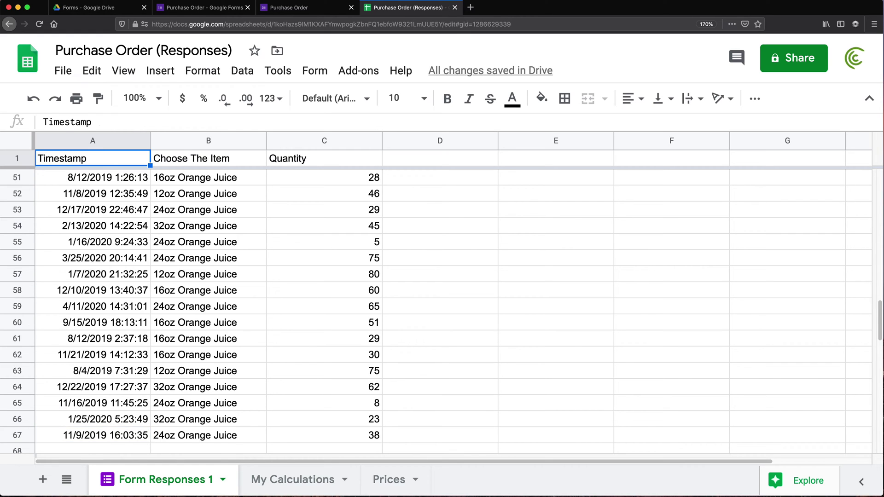
key("Down")
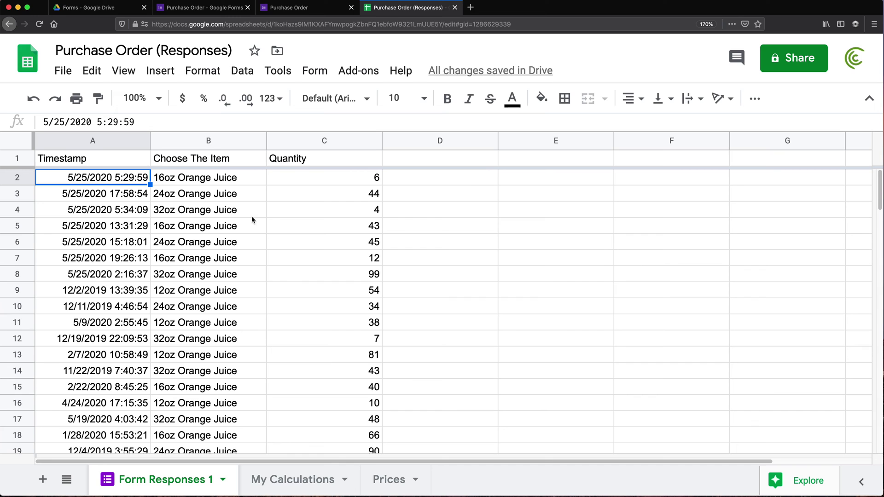
scroll(161, 245, "down", 14)
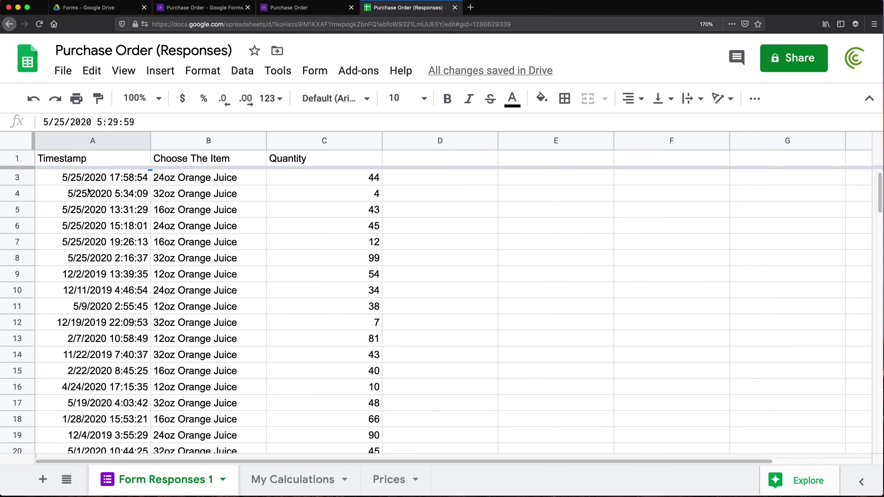
scroll(99, 288, "down", 3)
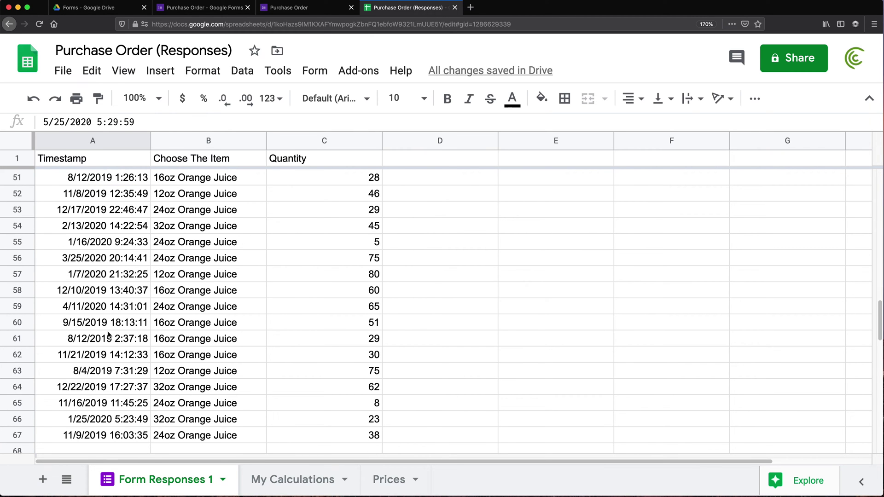
scroll(97, 249, "up", 16)
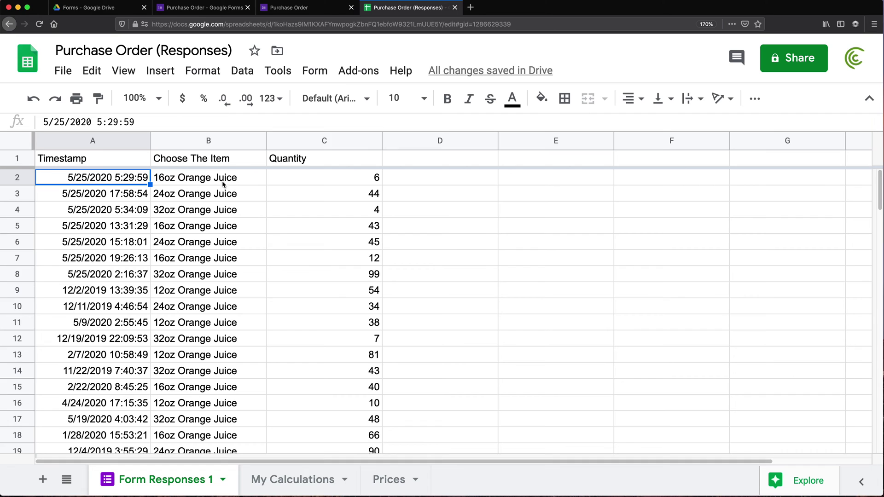
left_click_drag(221, 180, 208, 354)
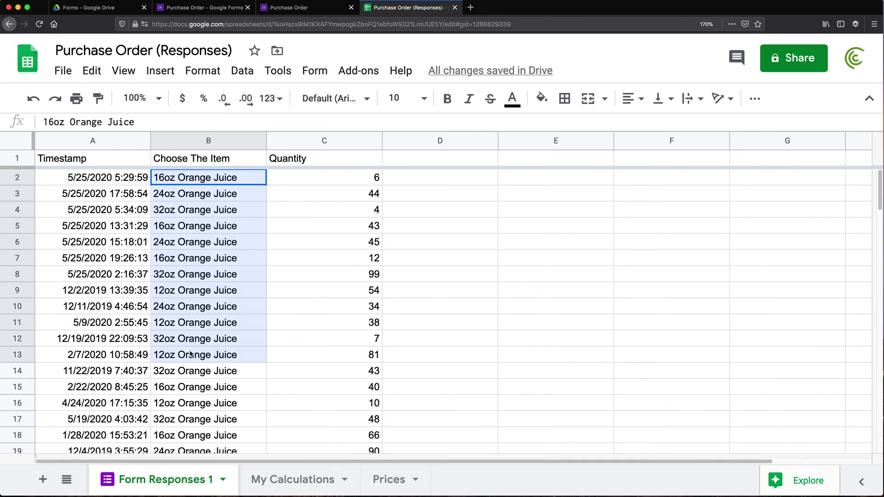
left_click_drag(347, 178, 346, 308)
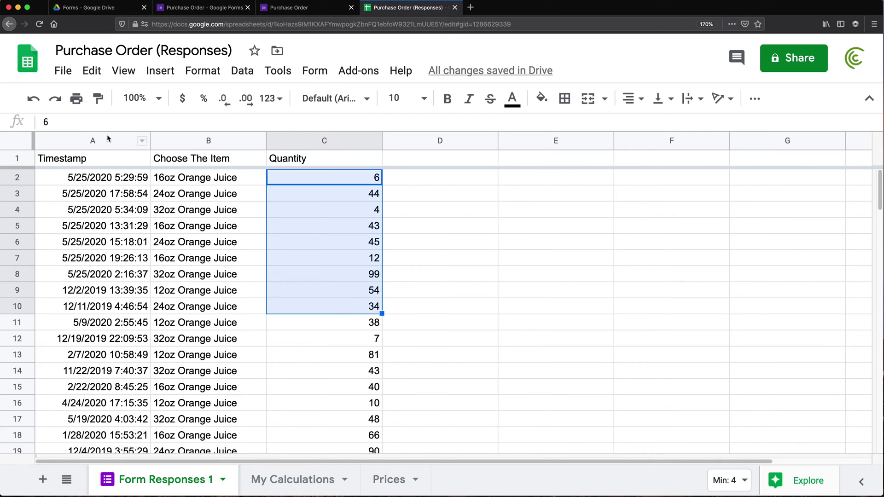
left_click(159, 210)
Create an empty pivot table on a new sheet from columns A–C
left_click_drag(92, 140, 337, 137)
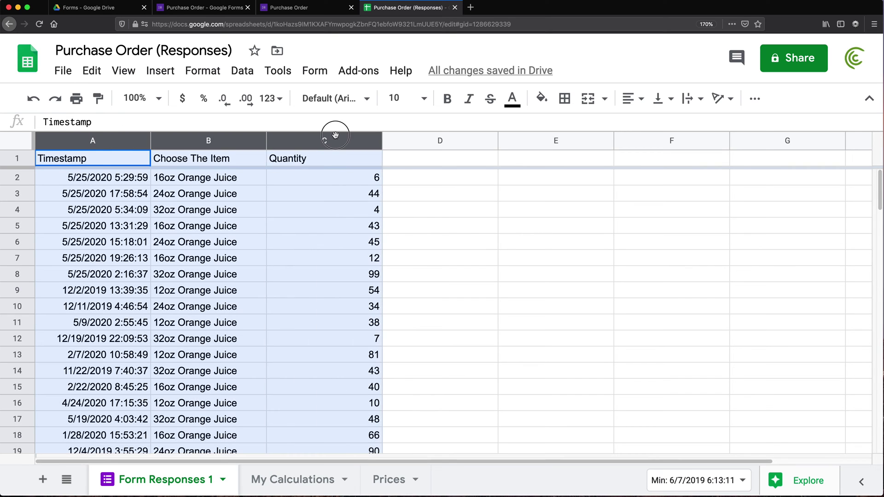
left_click(242, 70)
scroll(298, 143, "up", 3)
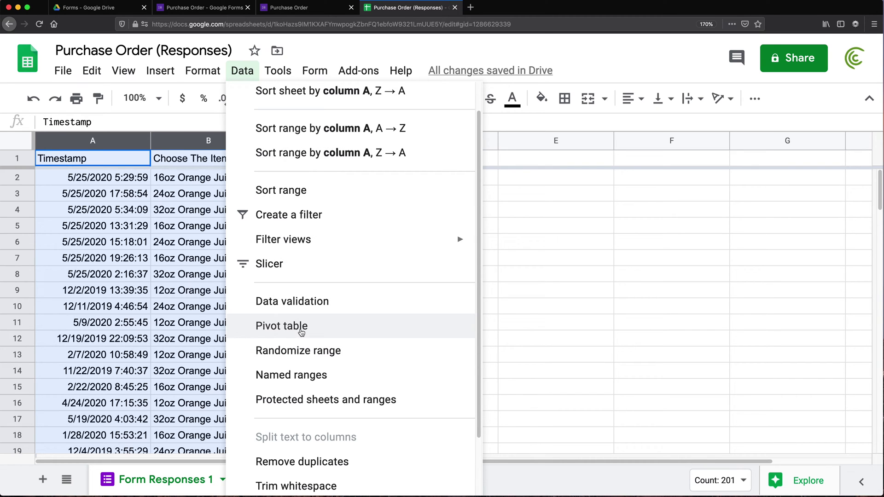
left_click(295, 328)
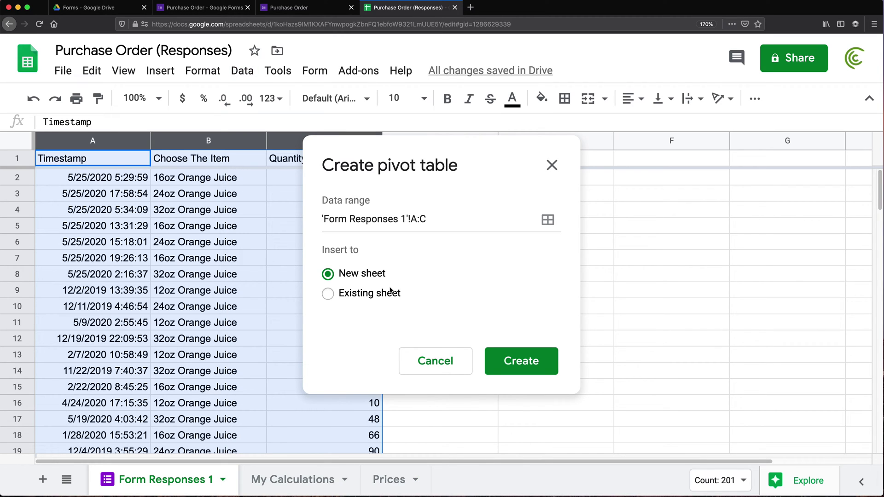
left_click(538, 363)
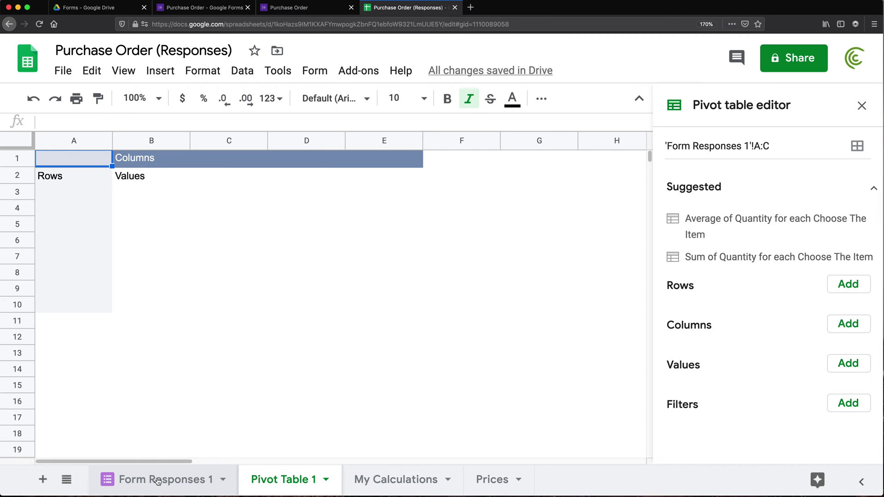
Review the response quantities, then add Quantity summarized by SUM as the pivot value
left_click(158, 481)
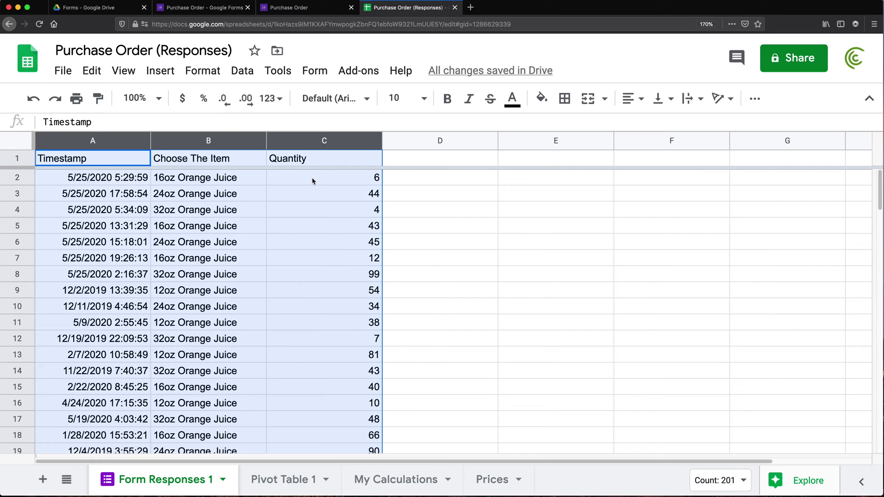
left_click_drag(318, 177, 323, 403)
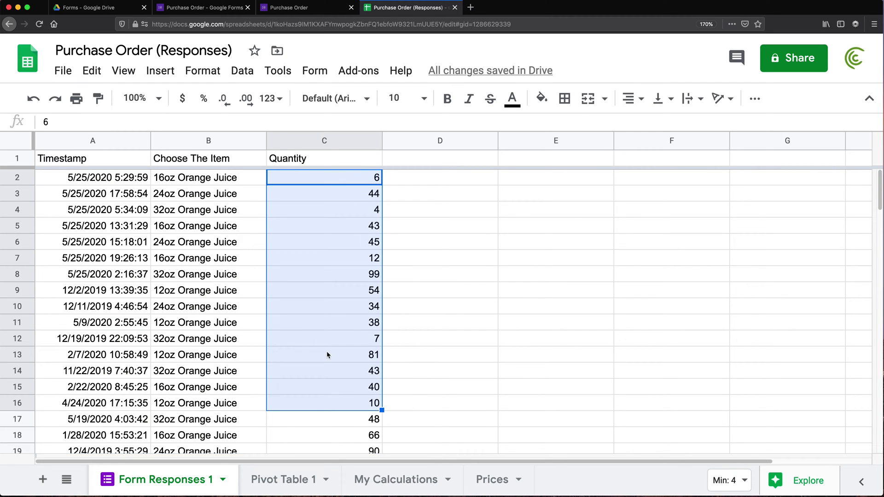
left_click(283, 480)
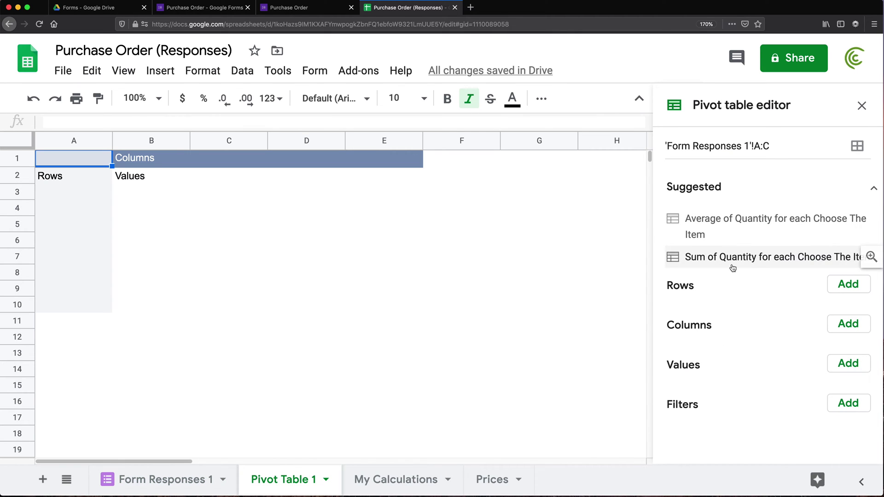
left_click(848, 364)
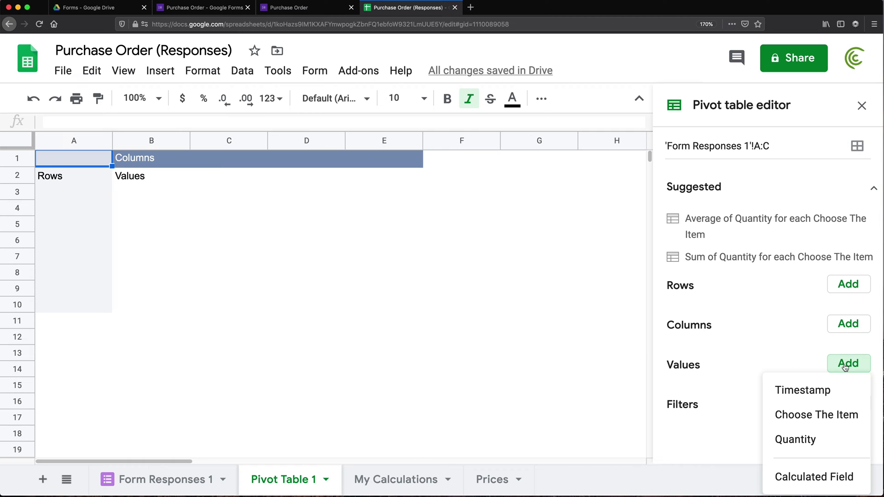
left_click(809, 443)
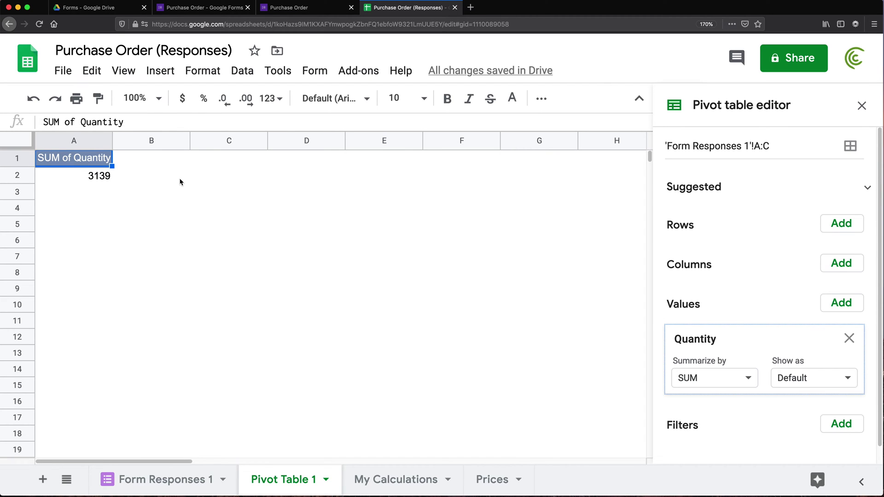
Check the 3139 total, then review the timestamps in Form Responses 1
left_click(85, 179)
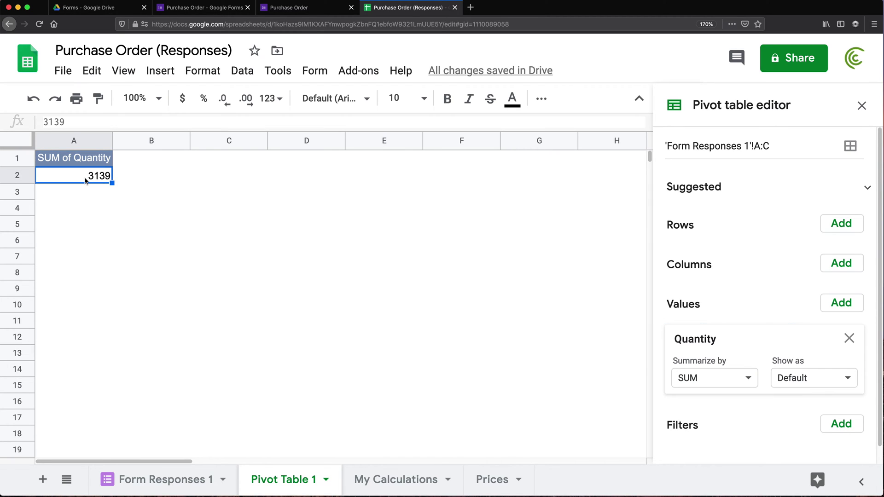
left_click(168, 480)
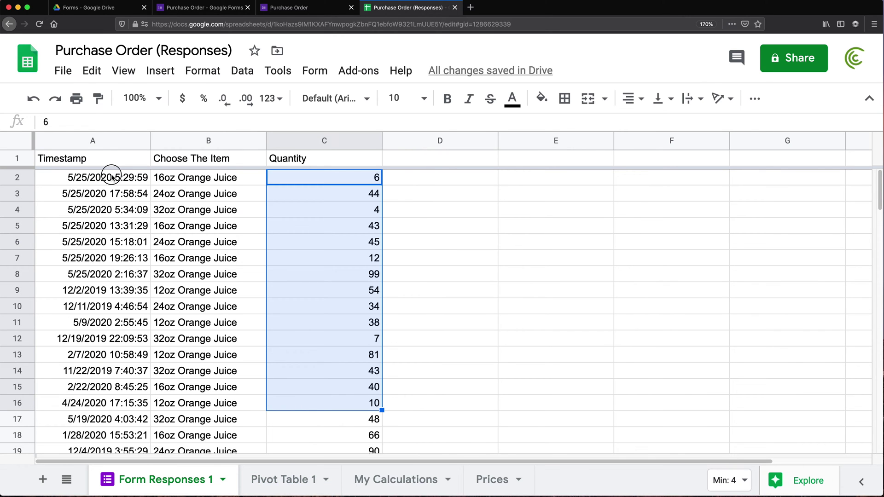
left_click_drag(112, 176, 106, 387)
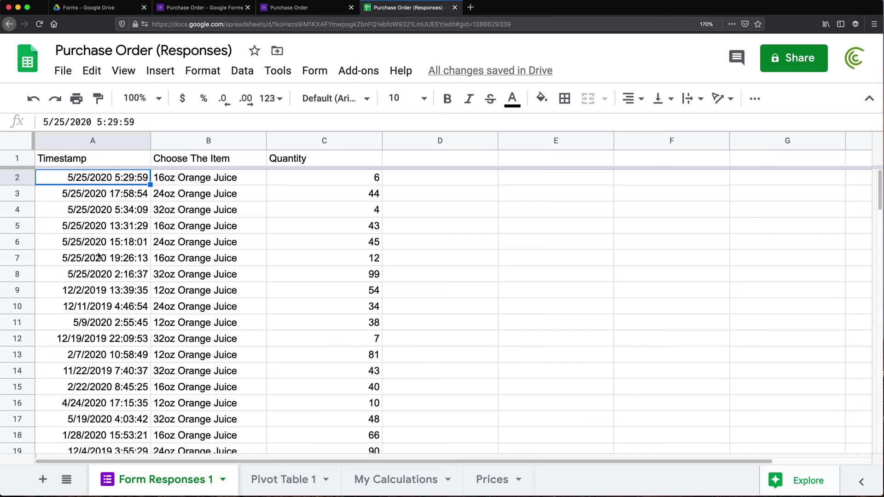
Add Timestamp as the pivot rows and widen column A to show full dates and times
left_click(276, 480)
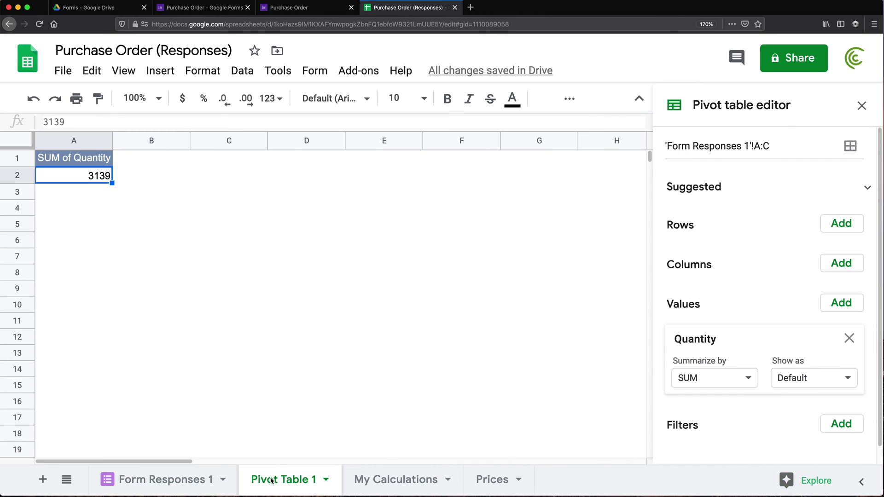
left_click(845, 231)
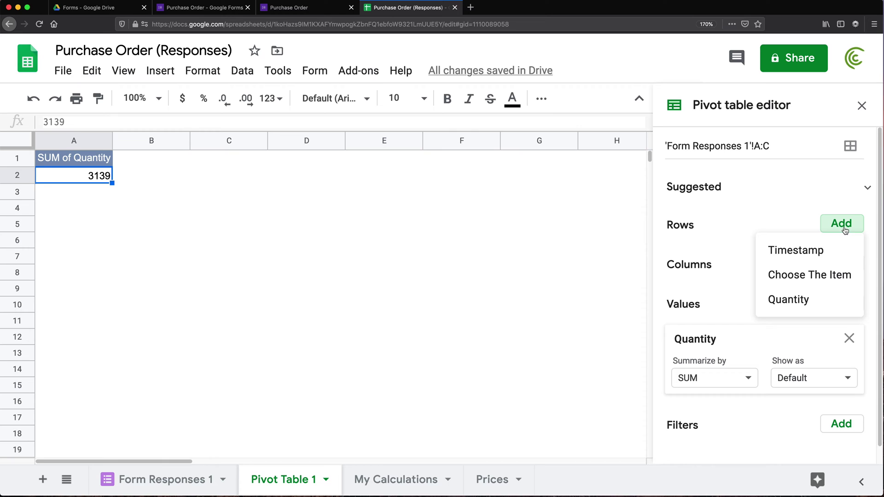
left_click(805, 254)
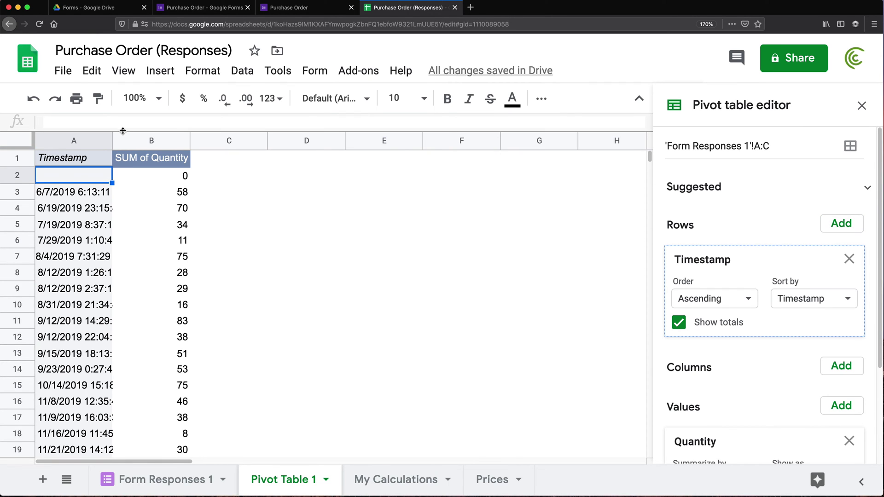
left_click_drag(112, 138, 142, 138)
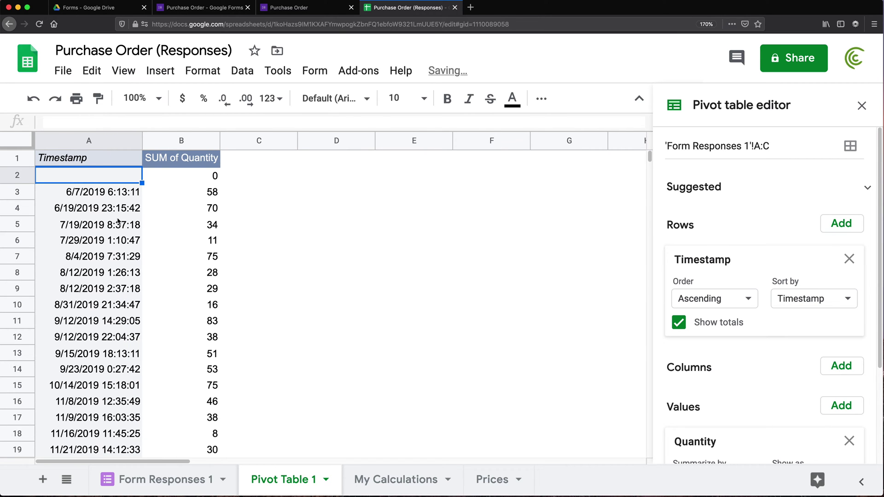
scroll(119, 221, "down", 6)
scroll(119, 230, "up", 4)
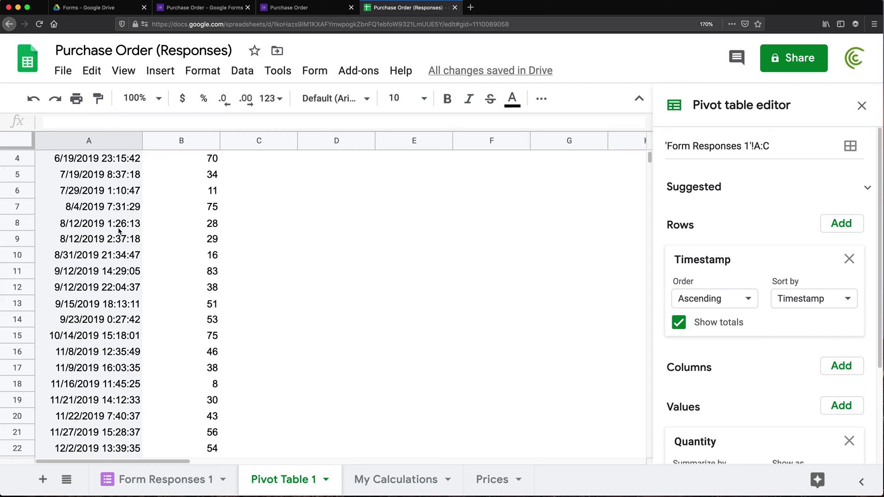
scroll(119, 231, "up", 2)
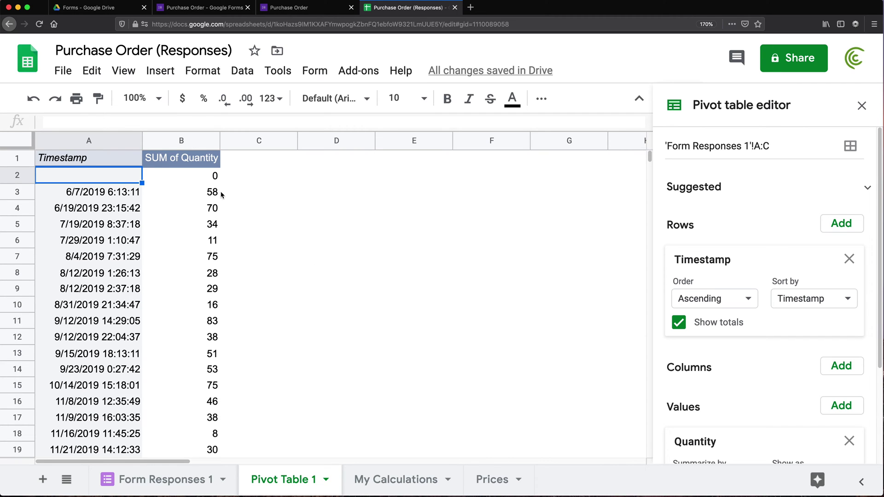
right_click(81, 195)
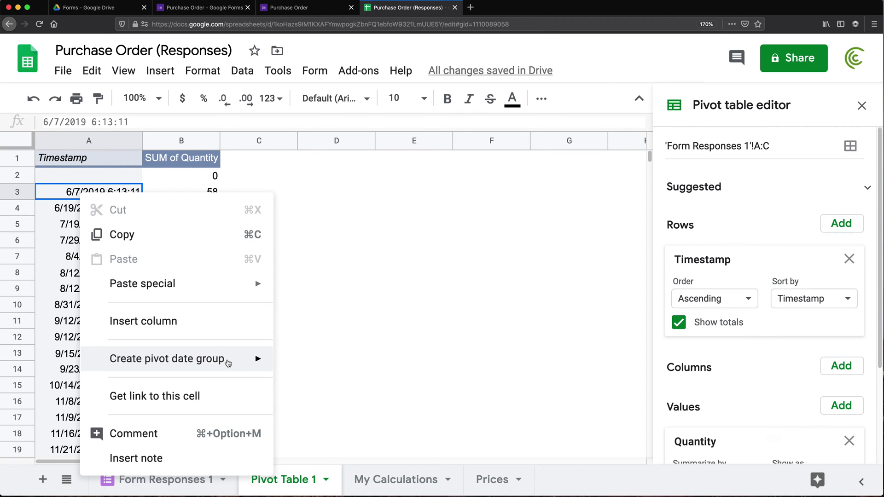
mouse_move(229, 365)
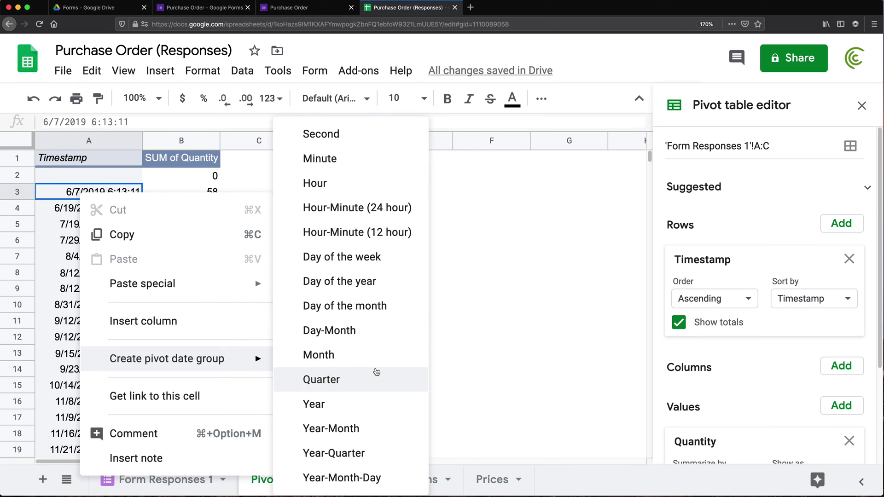
left_click(373, 434)
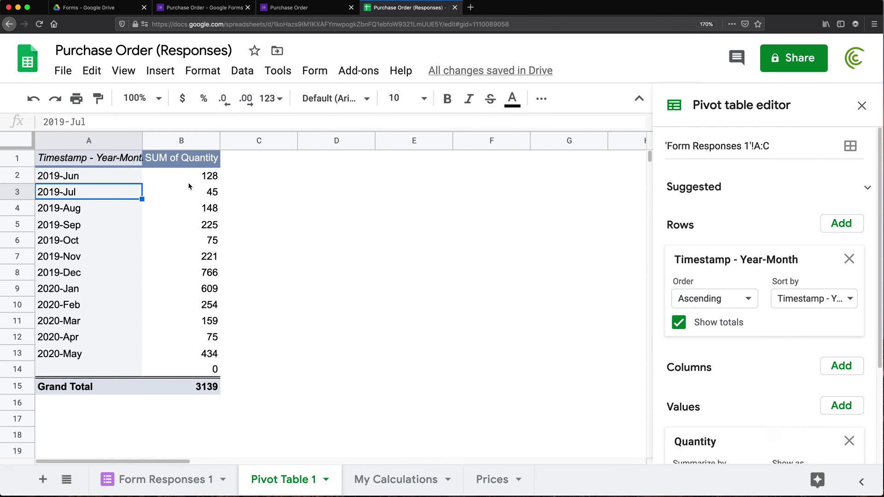
left_click(46, 179)
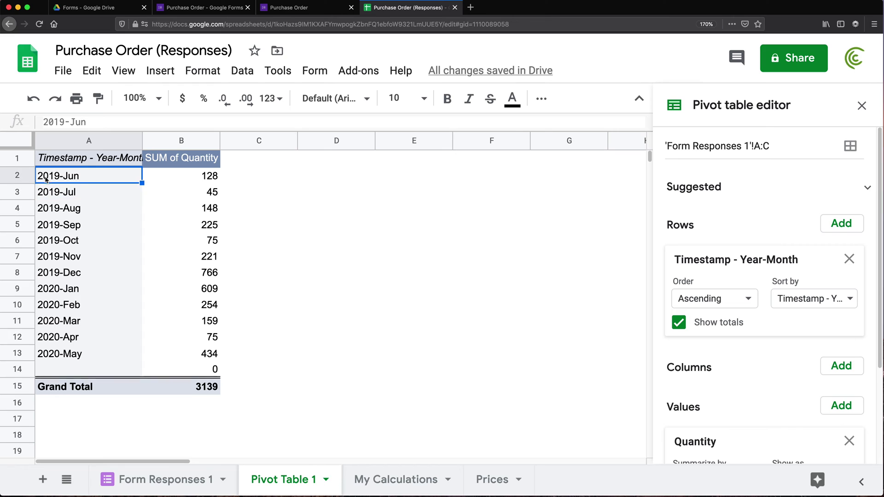
left_click(190, 182)
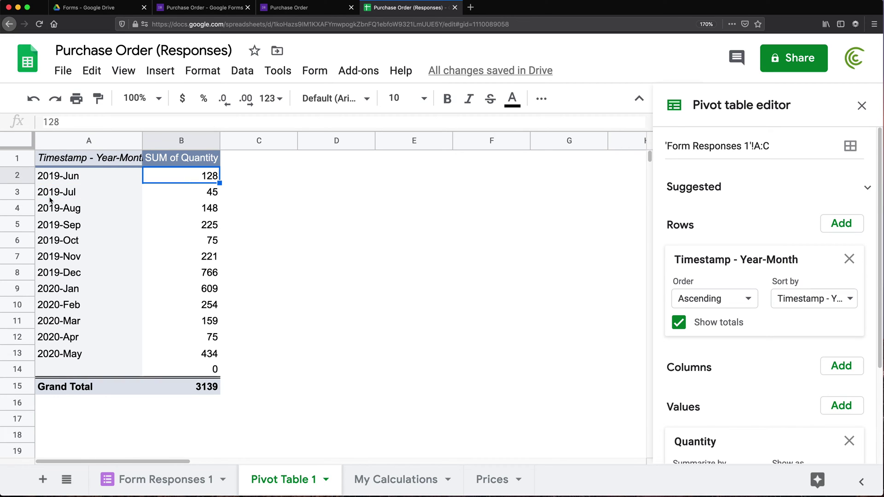
left_click(67, 197)
left_click(186, 198)
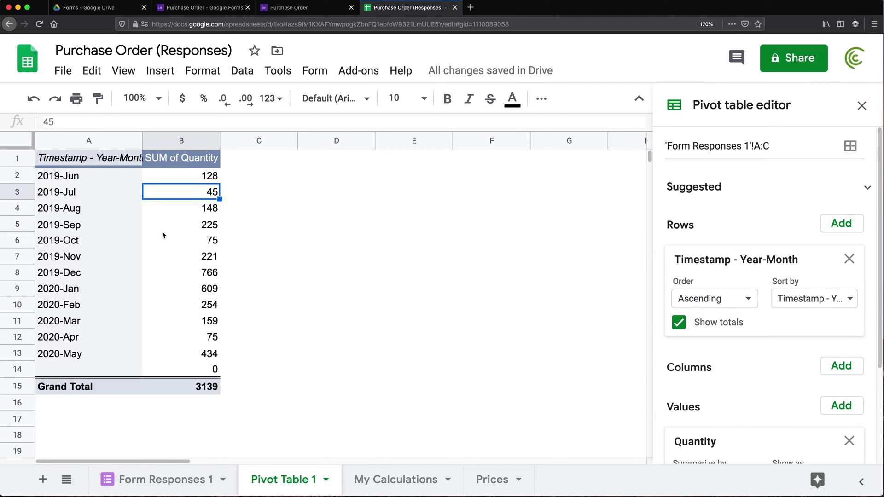
left_click(82, 356)
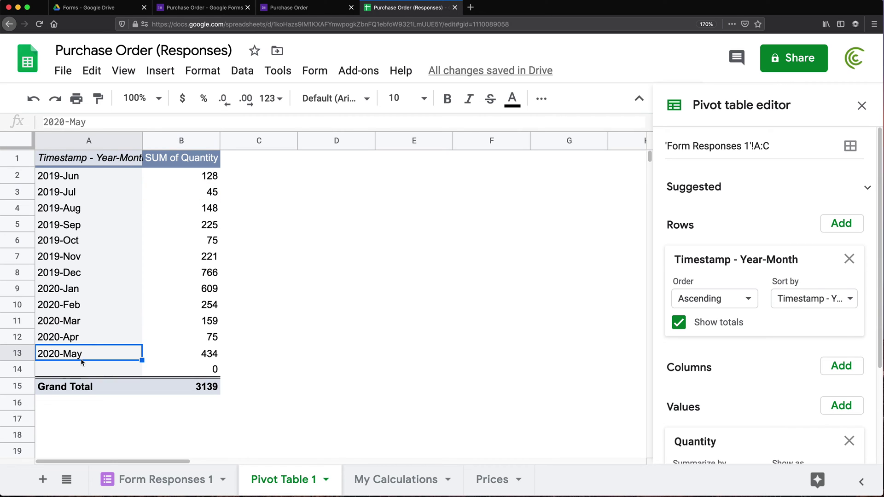
left_click_drag(211, 177, 211, 364)
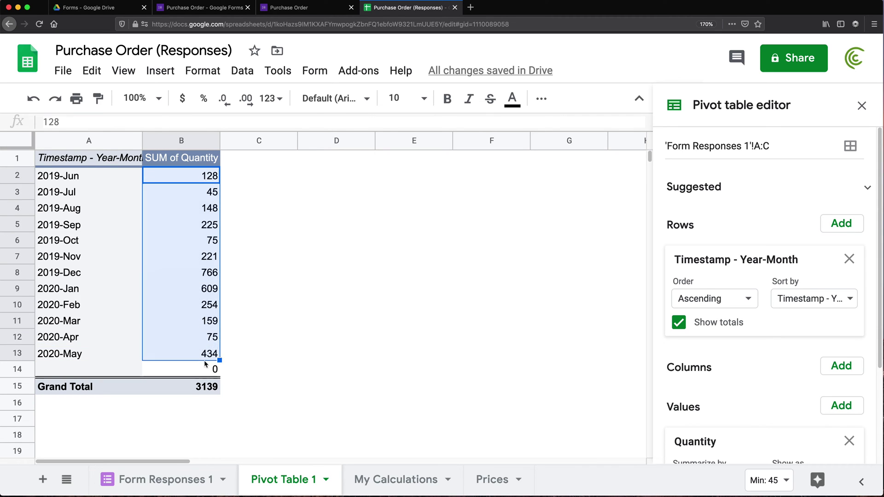
left_click(170, 273)
left_click(194, 370)
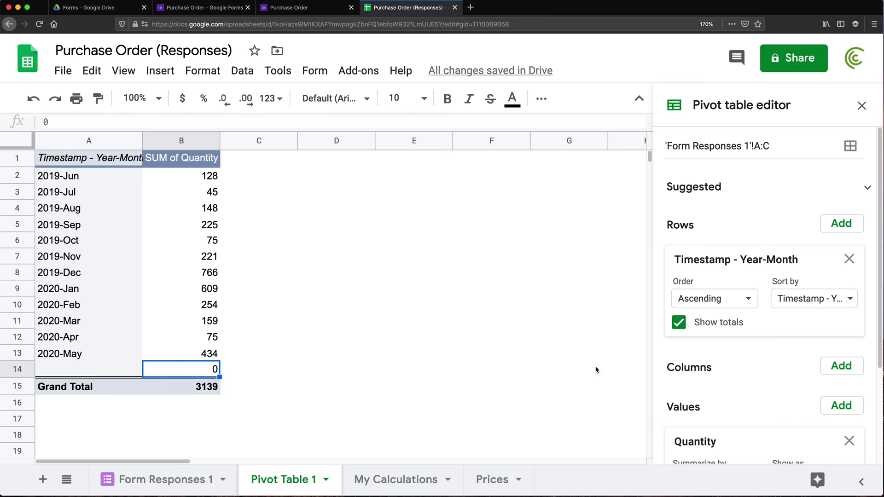
Add a Timestamp filter with condition 'Is not empty' to drop the blank 0 row
scroll(756, 385, "down", 5)
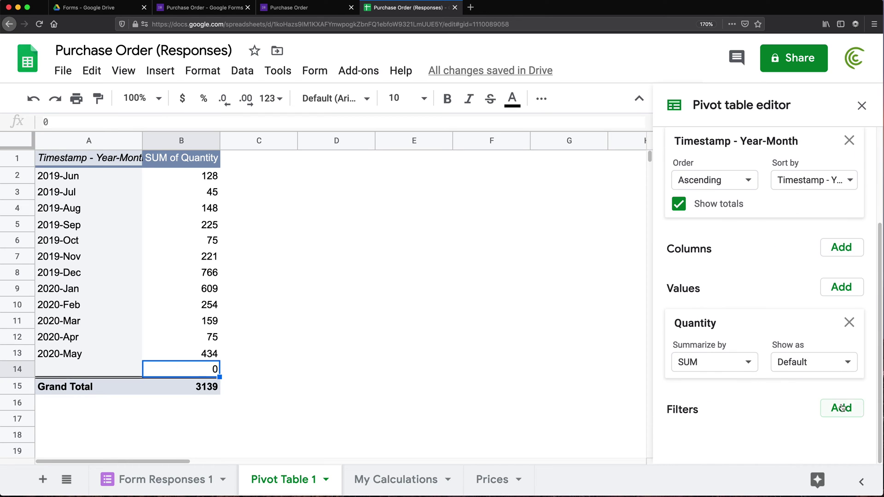
left_click(842, 408)
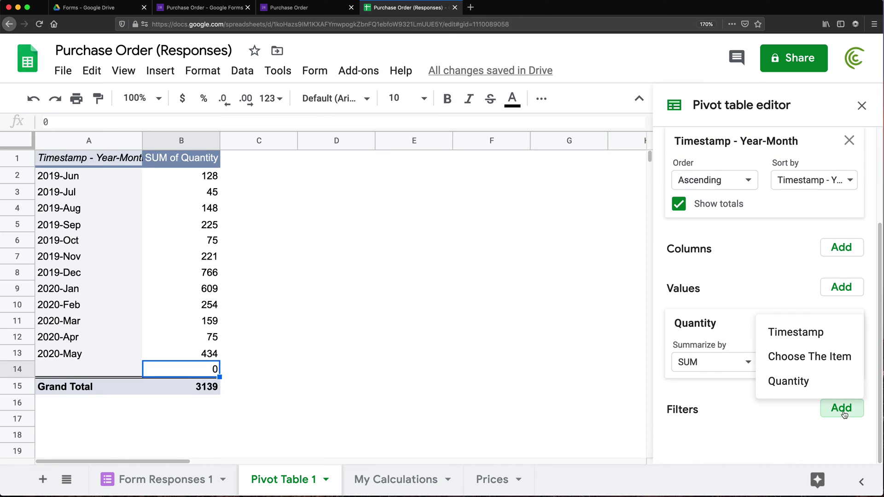
left_click(816, 337)
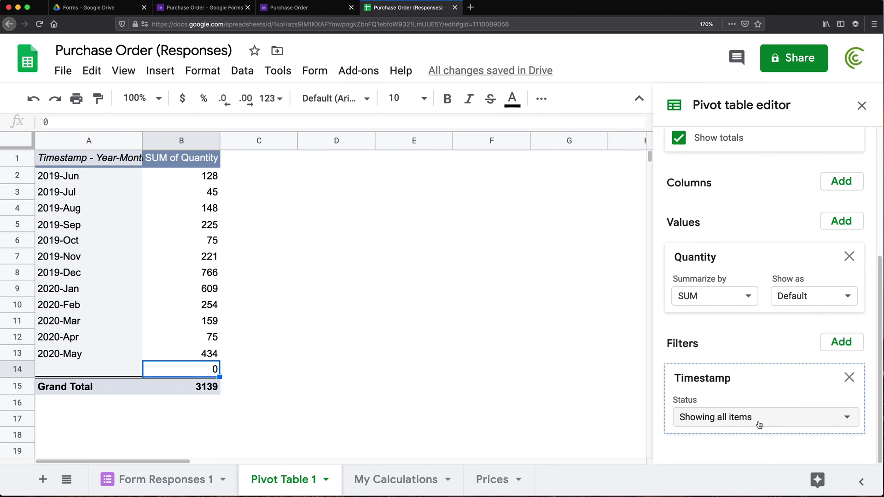
left_click(804, 421)
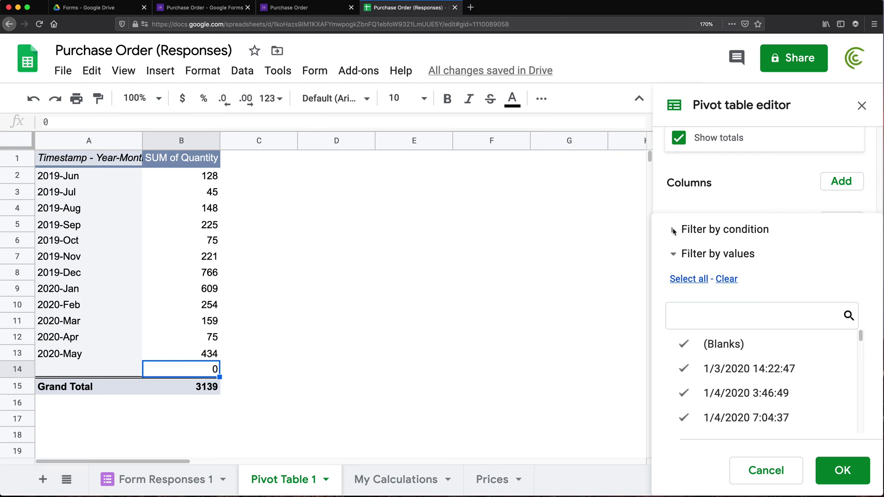
left_click(674, 230)
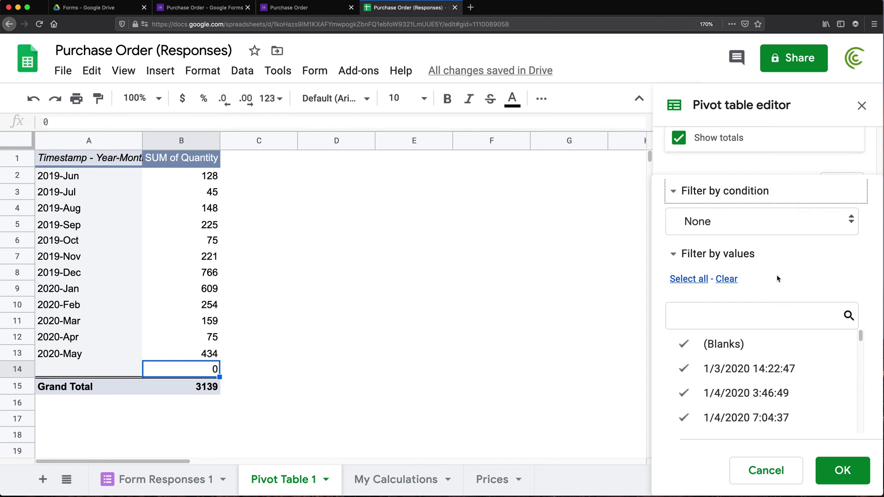
left_click(756, 229)
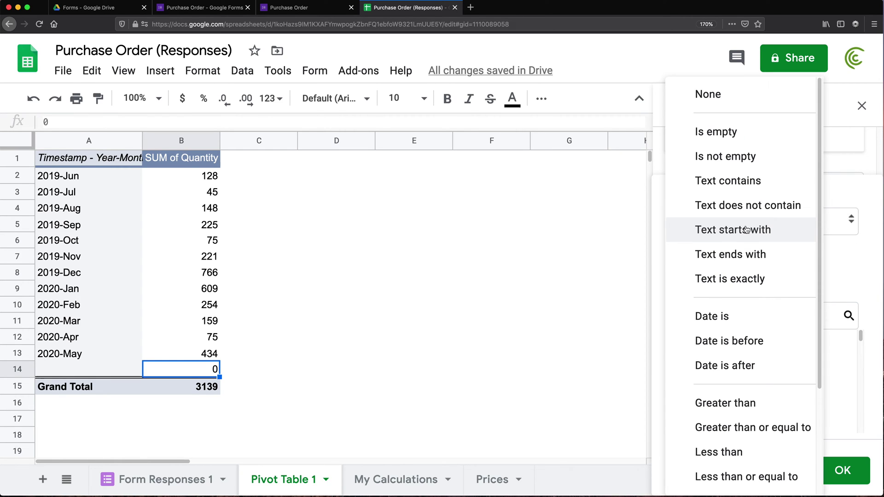
left_click(731, 159)
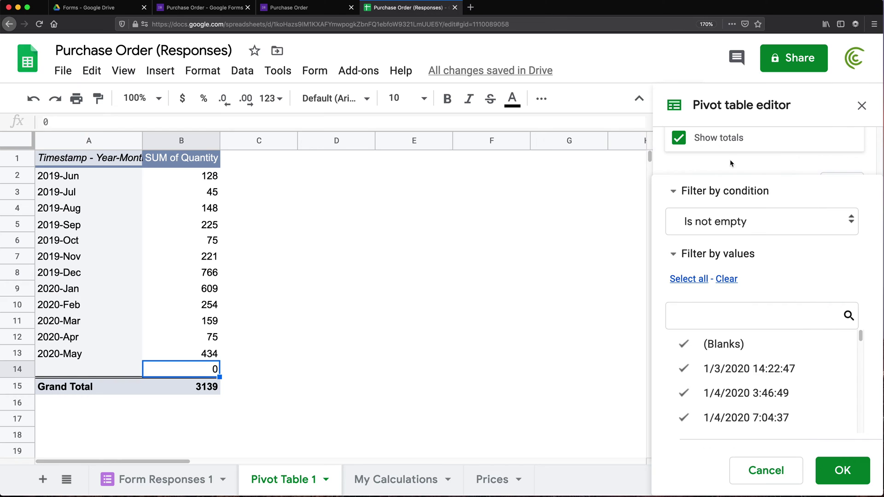
left_click(843, 470)
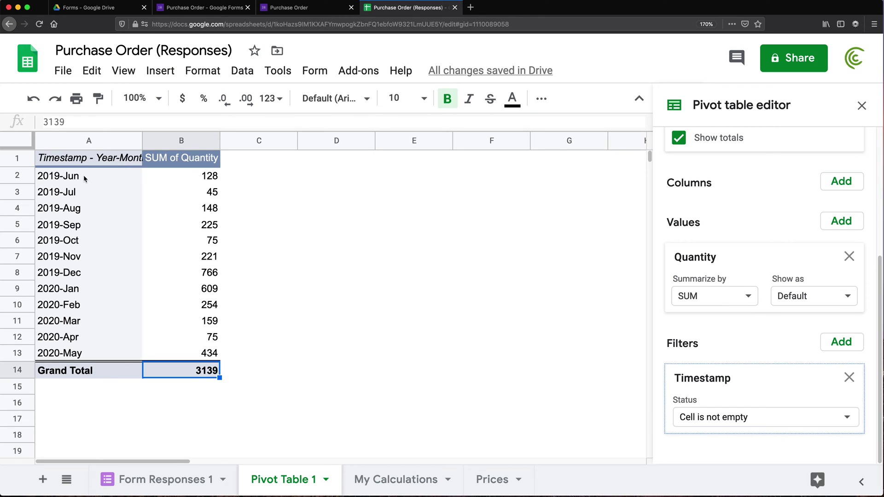
Rename the pivot sheet to 'Summary', checking the 2020-May total of 434
left_click_drag(84, 179, 98, 322)
left_click_drag(187, 178, 199, 375)
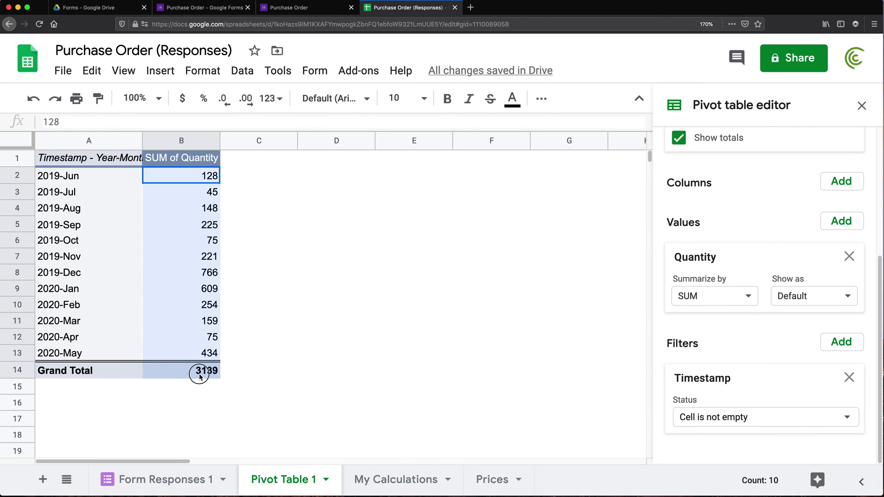
left_click(87, 353)
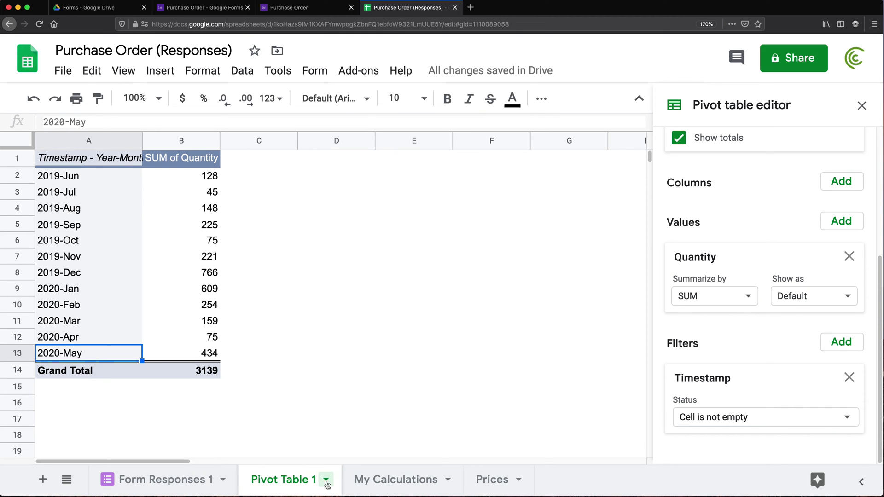
double_click(296, 487)
type("Summary")
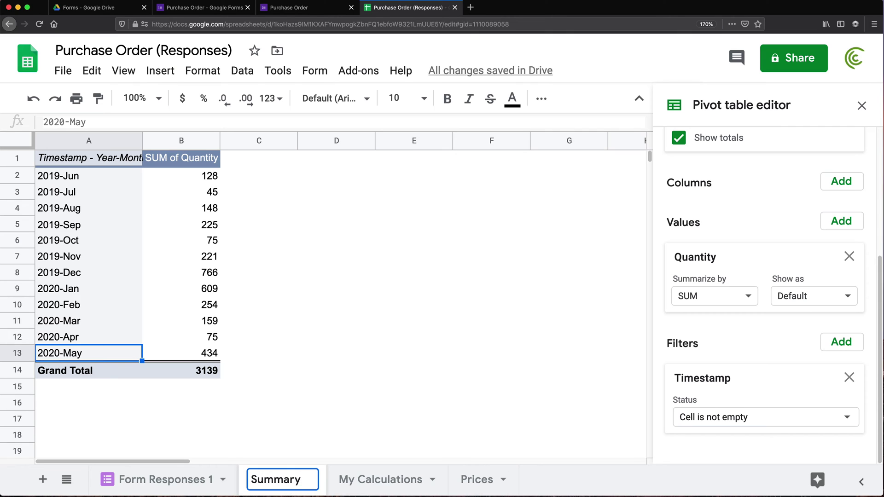
key("Return")
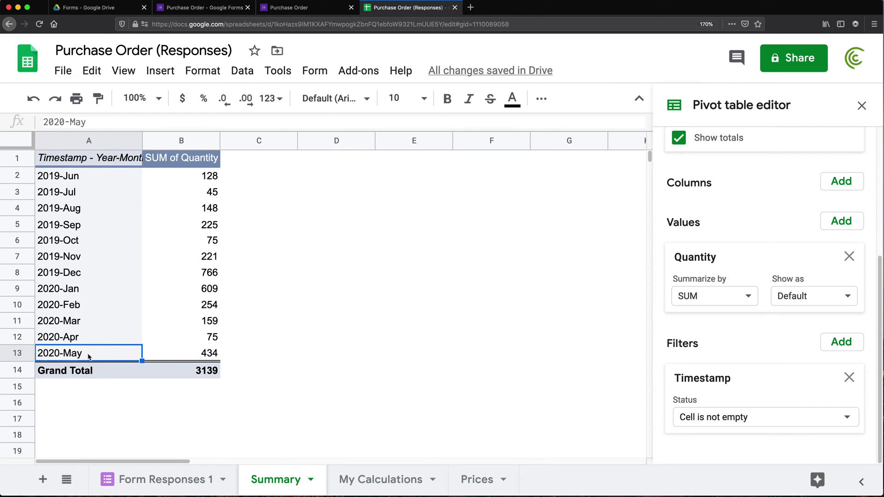
left_click(188, 355)
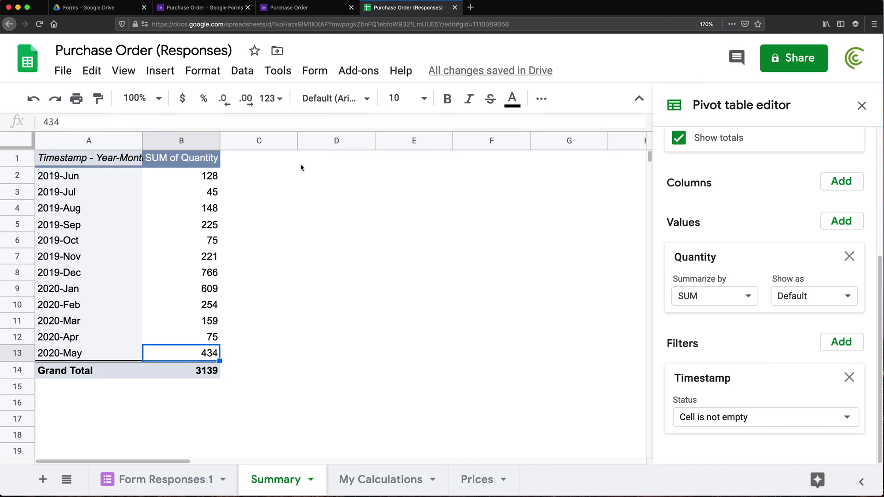
Submit another form response ordering 600 of 16oz Orange Juice
left_click(275, 8)
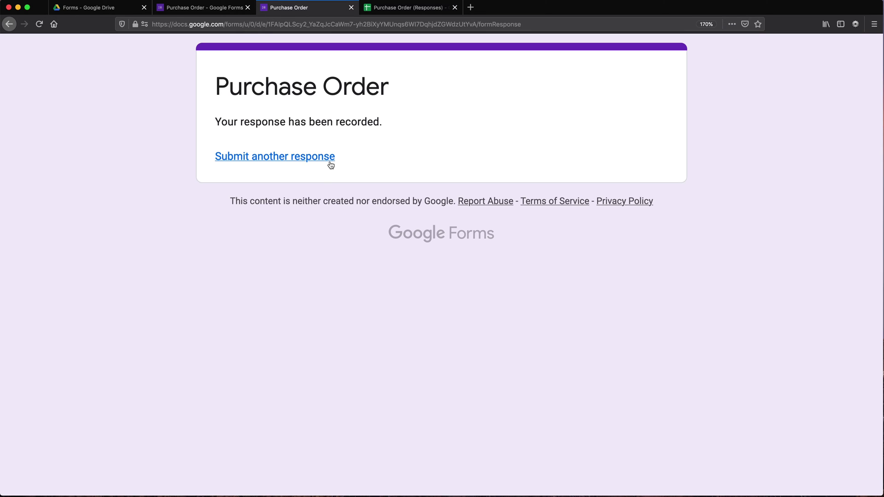
left_click(302, 159)
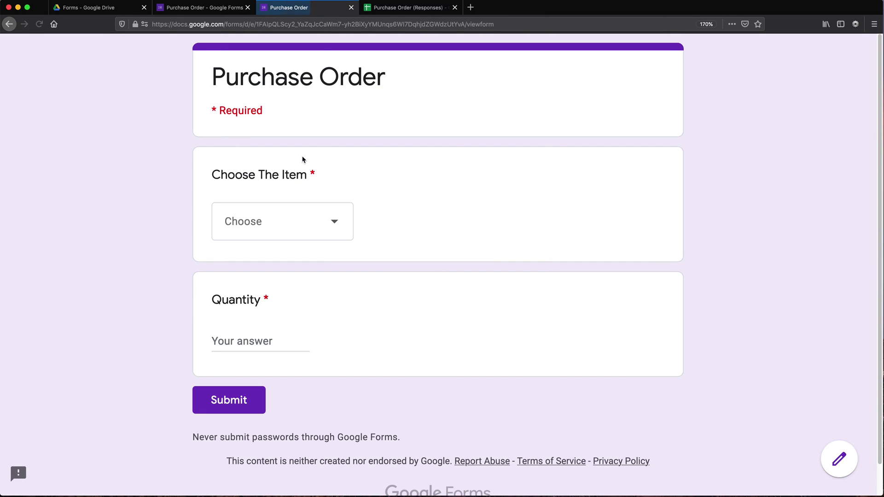
left_click(290, 221)
left_click(289, 309)
key("Tab")
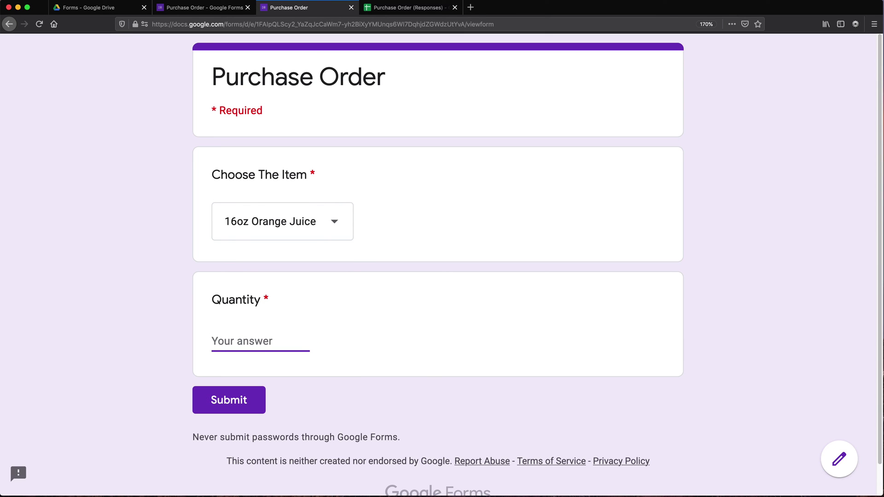
type("600")
left_click(232, 408)
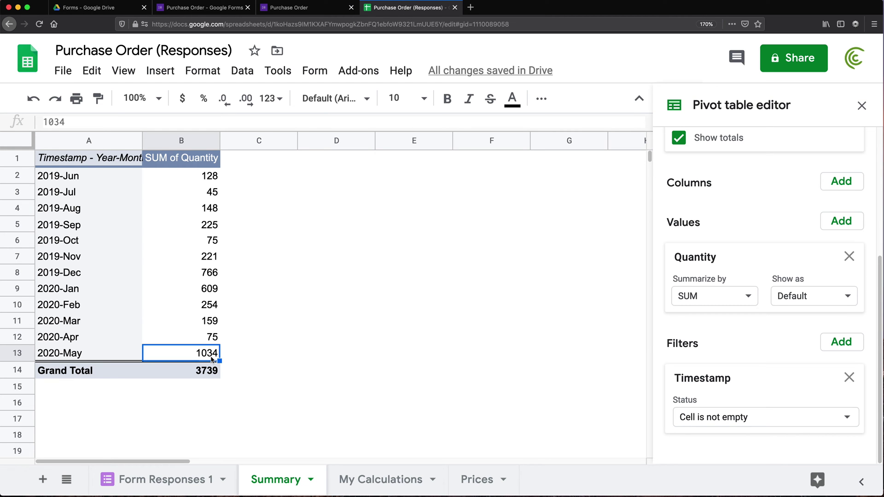
Find the new 600 × 16oz Orange Juice response in the last row of Form Responses 1
left_click(142, 483)
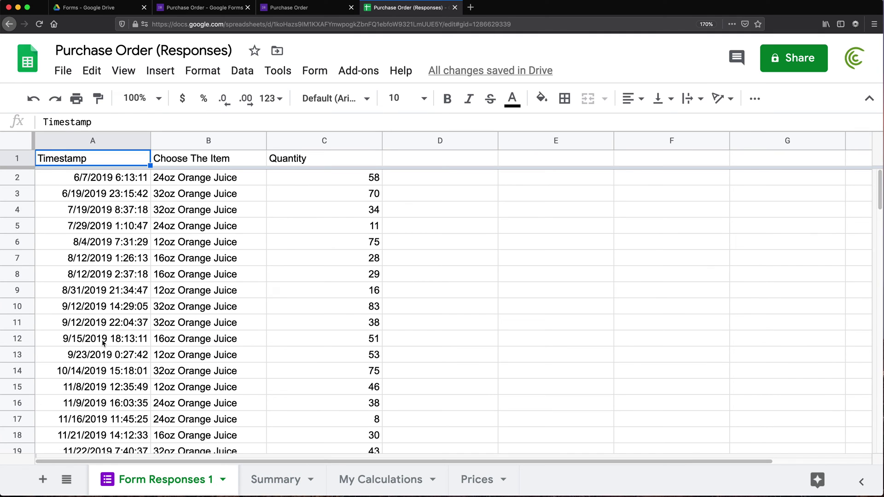
left_click(96, 304)
key("super+Down")
key("Down")
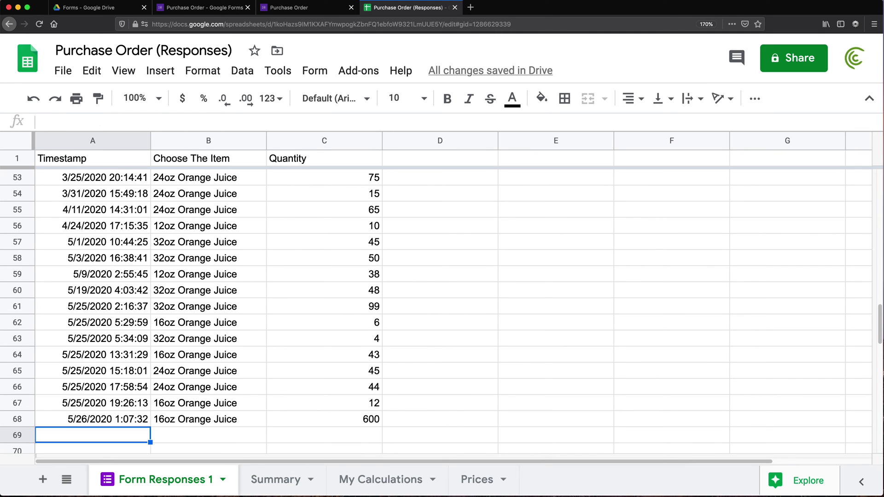
key("Up")
key("Right")
key("Right")
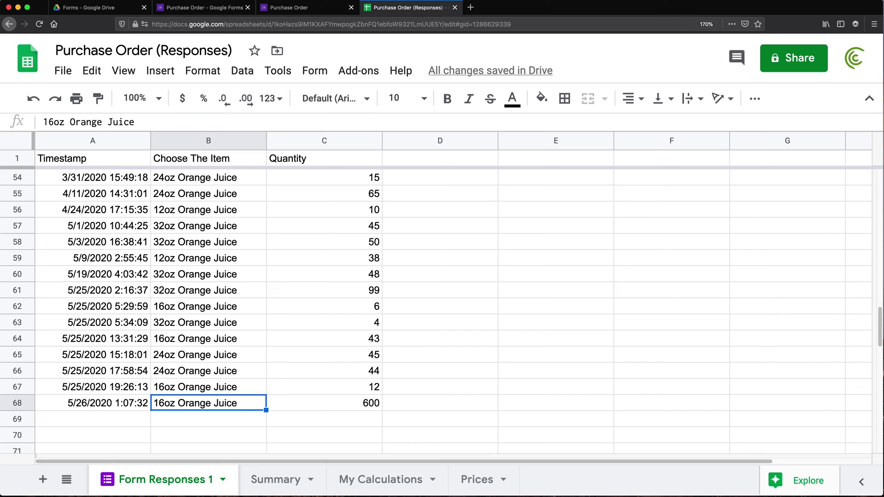
Check the updated Summary totals, then review recent item names in Form Responses 1
left_click(282, 480)
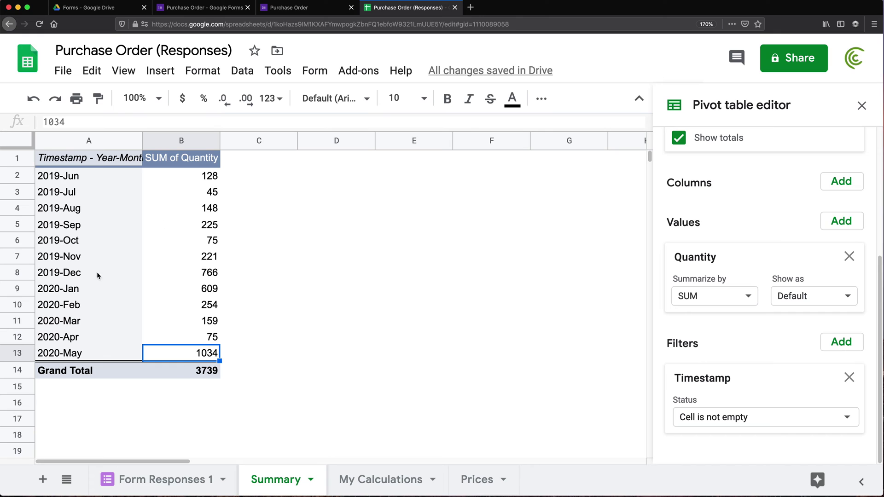
left_click(87, 180)
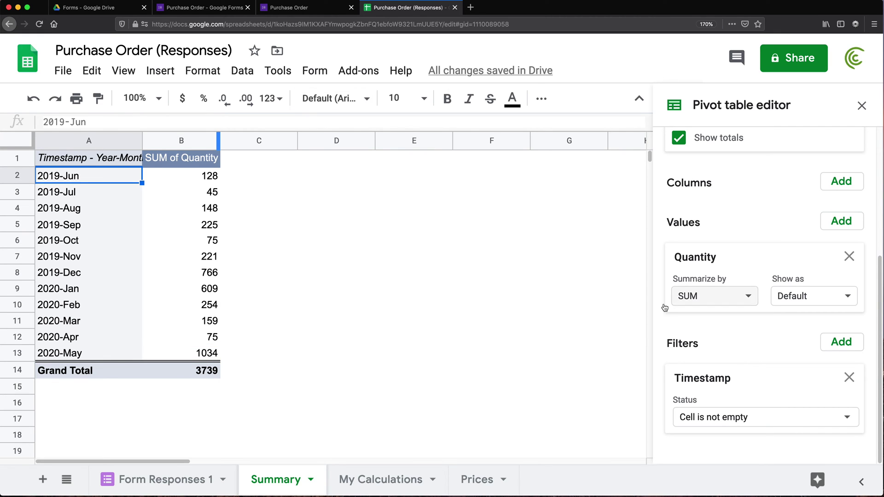
left_click(165, 484)
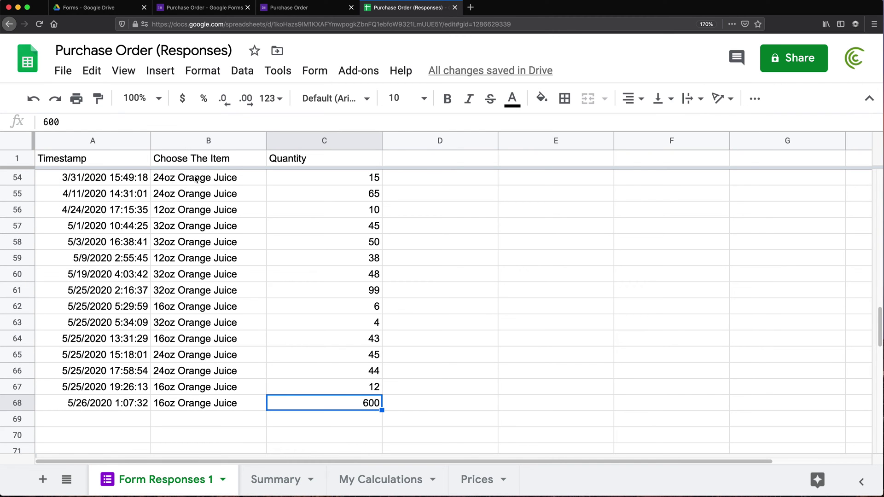
left_click_drag(195, 179, 208, 371)
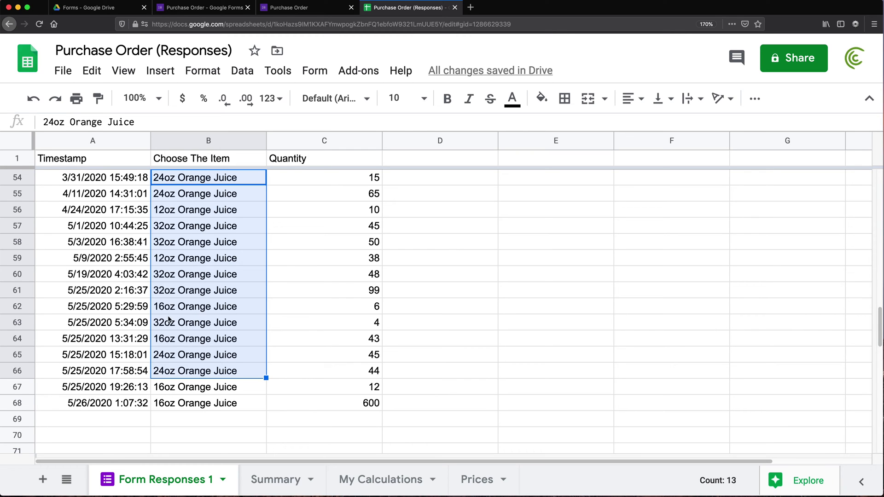
Add Choose The Item as a second row grouping and widen the item column
left_click(275, 480)
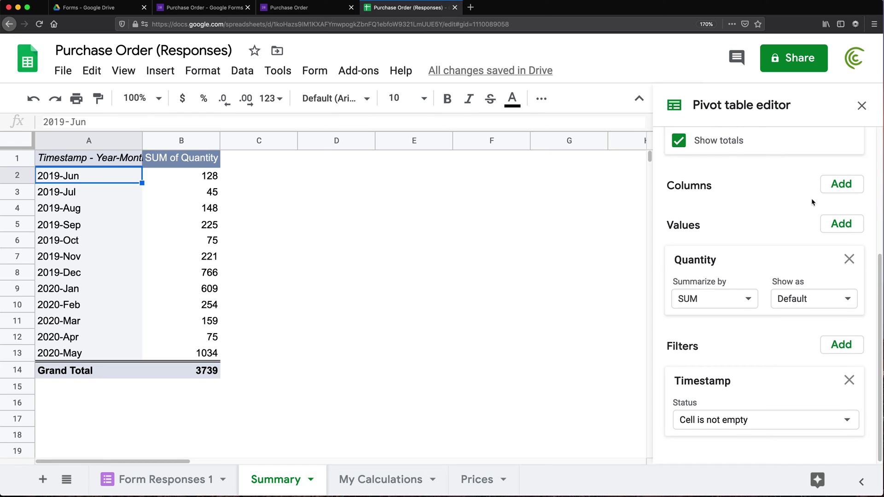
scroll(813, 202, "up", 4)
left_click(835, 225)
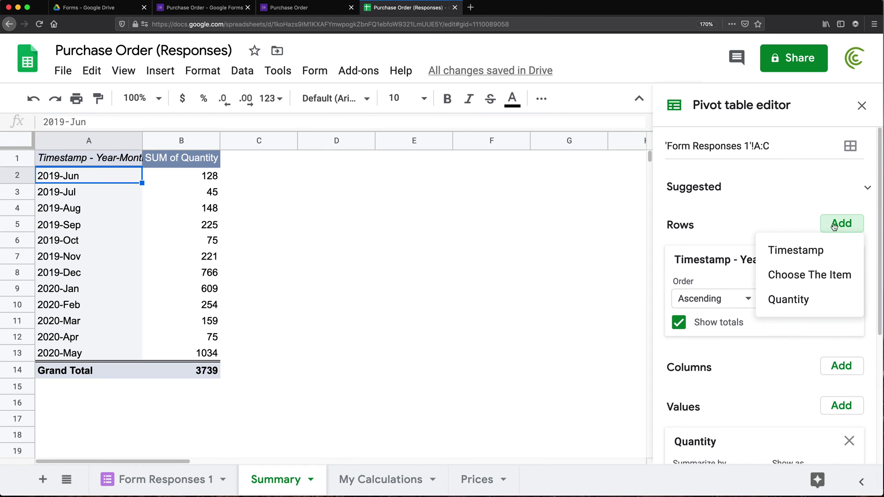
left_click(800, 275)
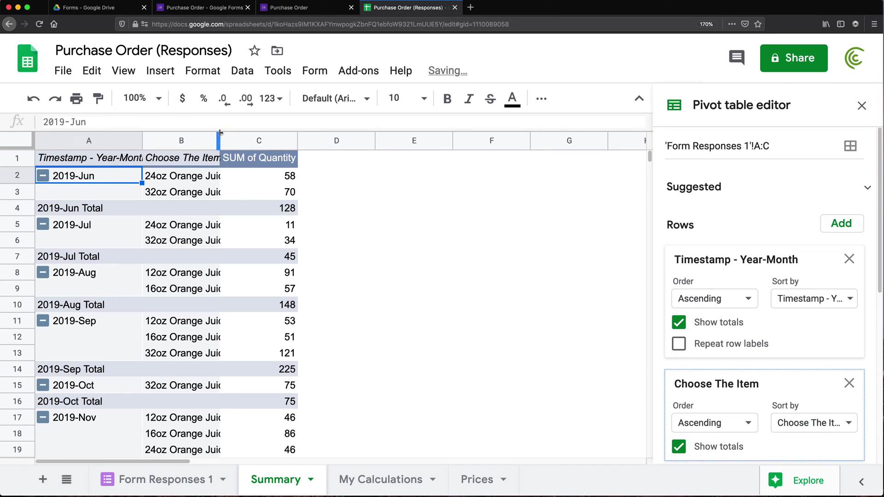
left_click_drag(220, 138, 263, 138)
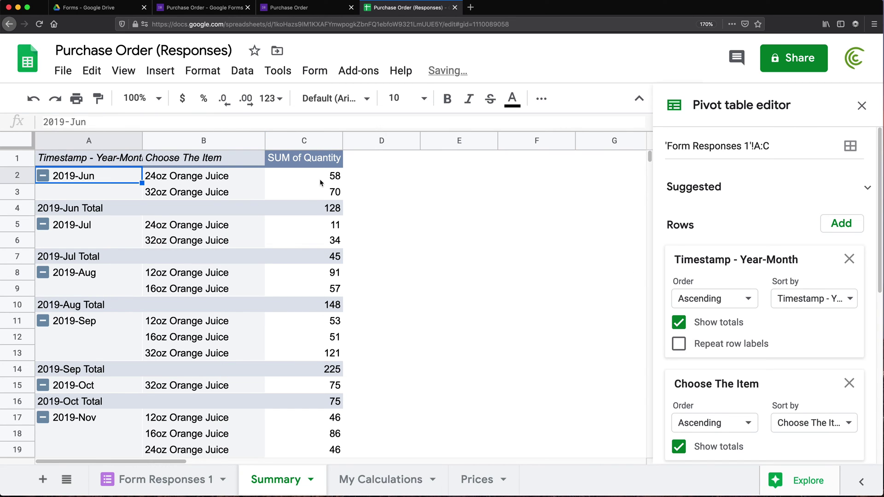
Review the month-by-item quantities and move Choose The Item from Rows to Columns
scroll(295, 283, "down", 10)
left_click_drag(288, 317, 288, 366)
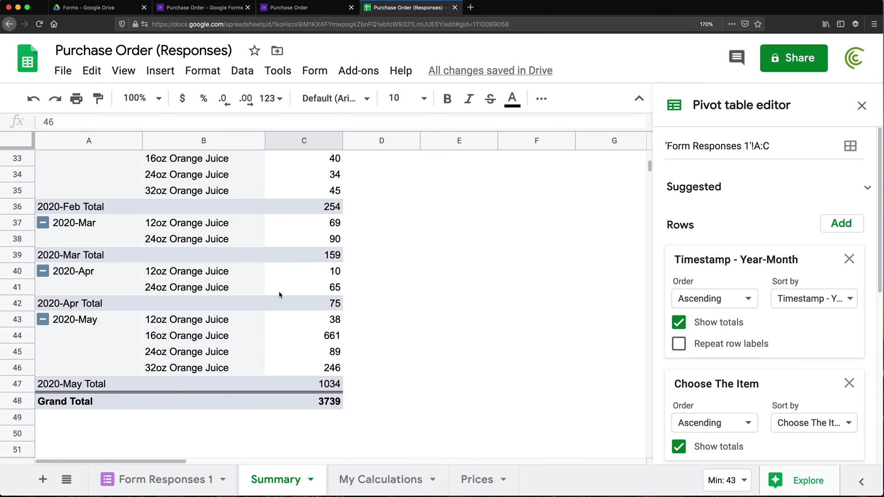
scroll(278, 295, "up", 10)
left_click(192, 179)
left_click_drag(192, 180, 196, 192)
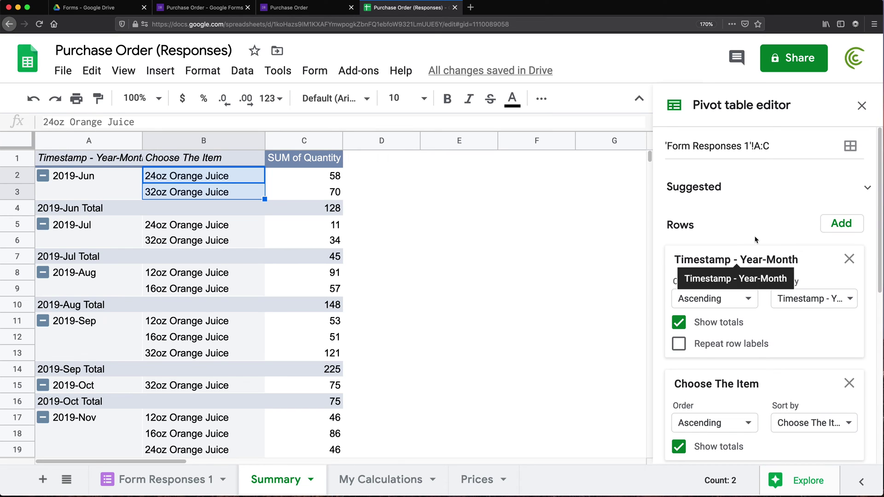
scroll(716, 371, "down", 3)
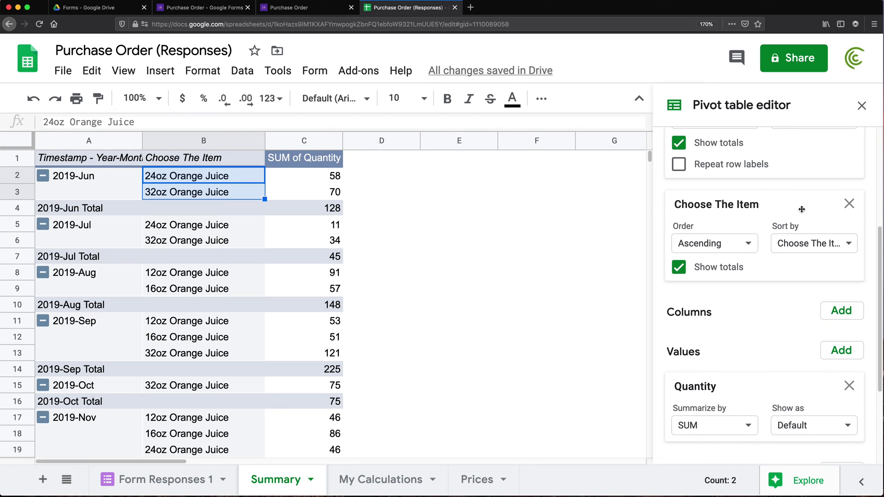
left_click_drag(741, 206, 768, 246)
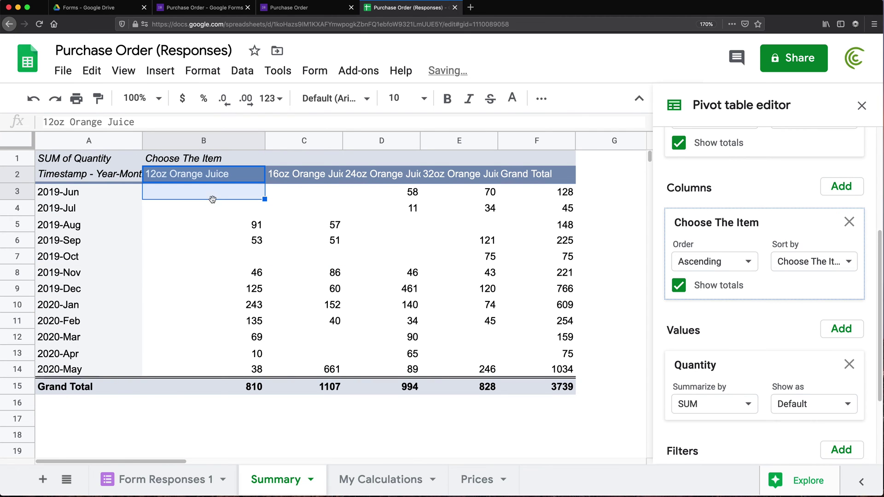
Widen column A and give columns B through F one equal width
left_click(111, 177)
left_click_drag(142, 143, 189, 144)
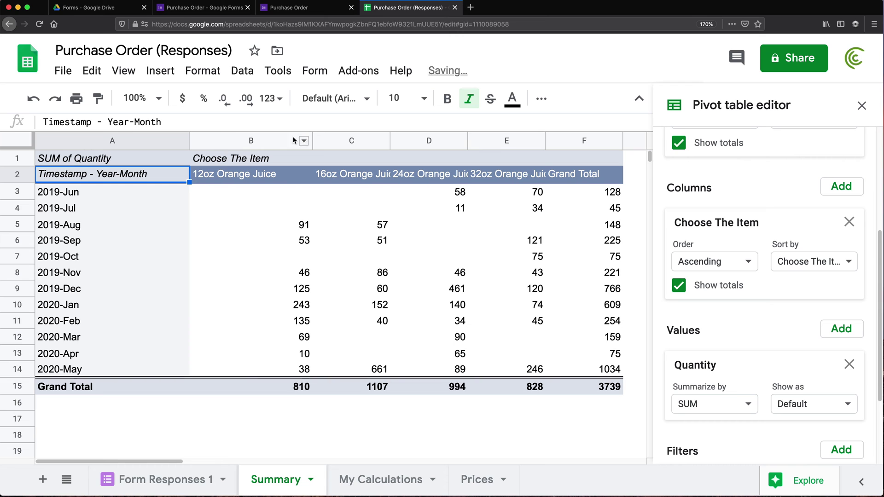
left_click_drag(278, 141, 553, 143)
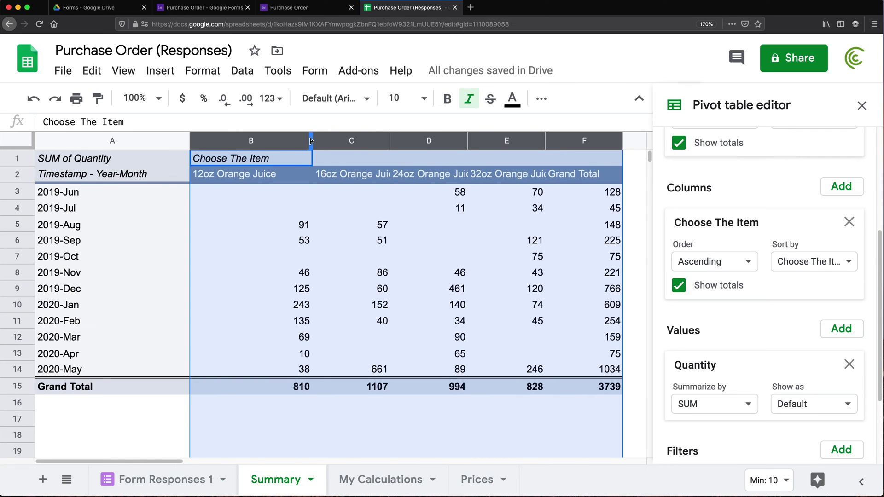
left_click_drag(313, 140, 299, 140)
left_click(95, 164)
Zoom out to review per-item quantities and monthly Grand Totals, 3739 overall
key("ctrl+minus")
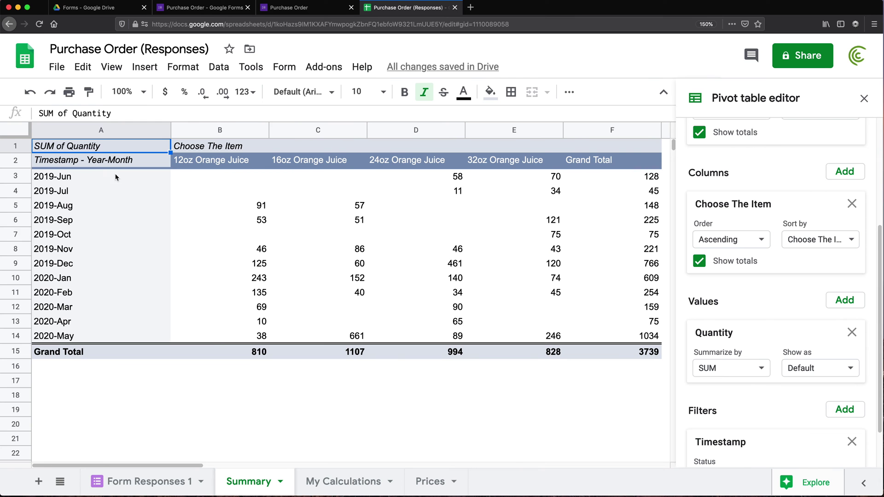
left_click_drag(211, 178, 491, 335)
left_click_drag(641, 180, 624, 342)
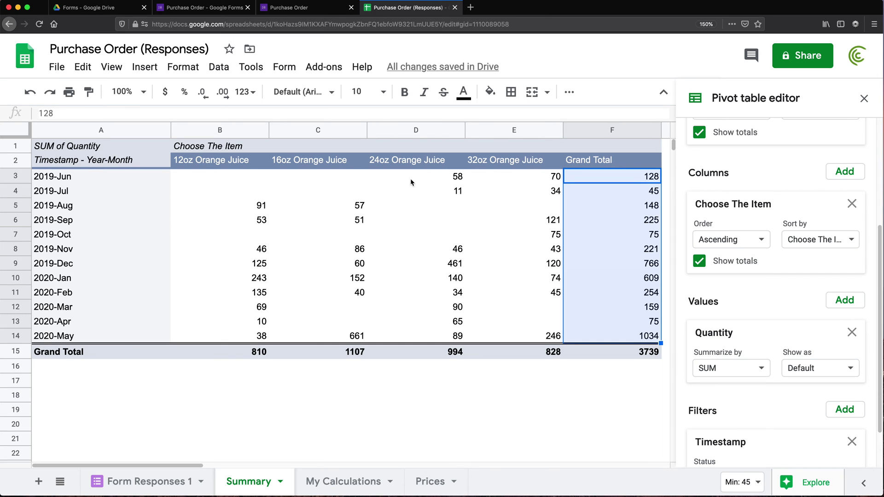
left_click(100, 147)
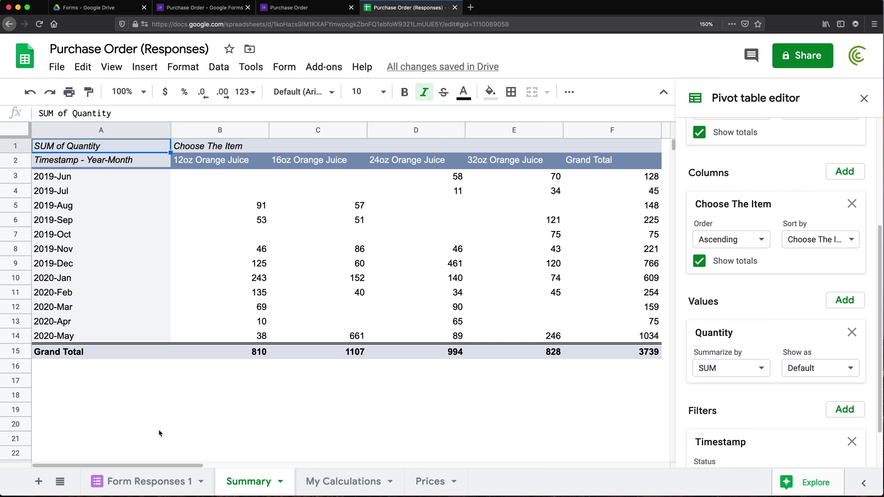
left_click(337, 483)
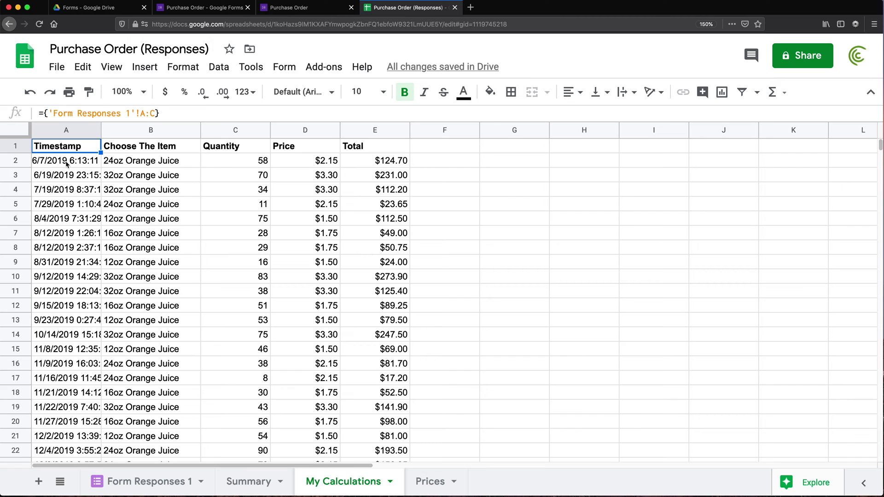
left_click_drag(67, 162, 252, 336)
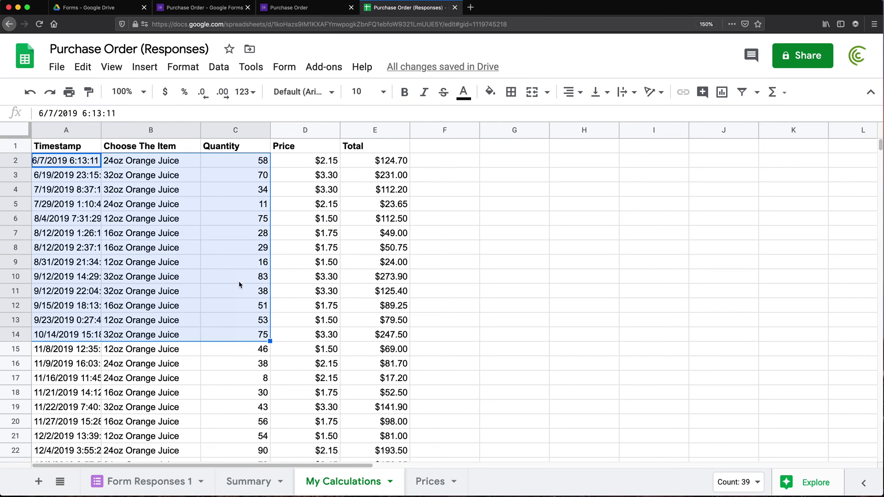
left_click_drag(299, 162, 393, 365)
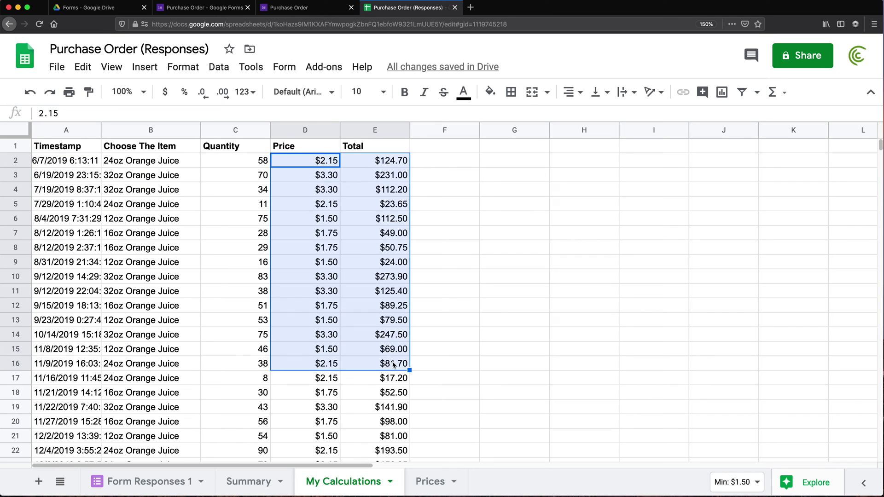
left_click_drag(48, 148, 353, 336)
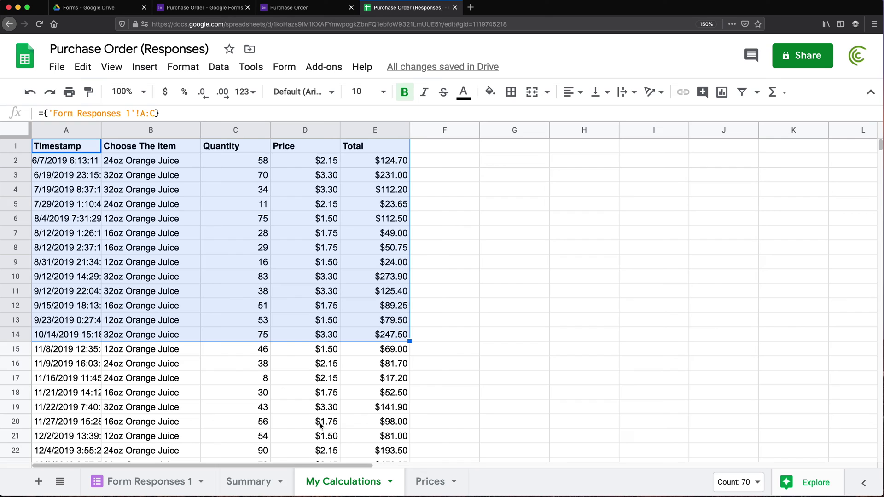
Delete the Summary sheet and switch to the My Calculations sheet
left_click(249, 489)
left_click(284, 489)
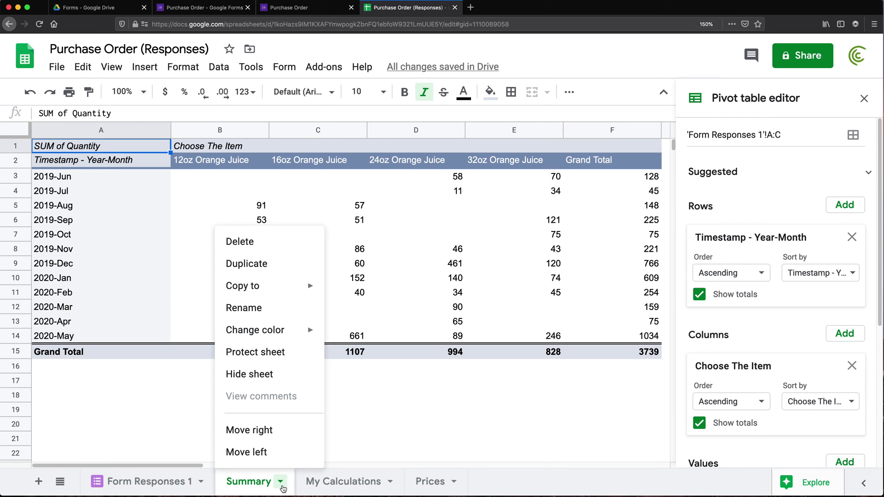
left_click(289, 237)
left_click(582, 294)
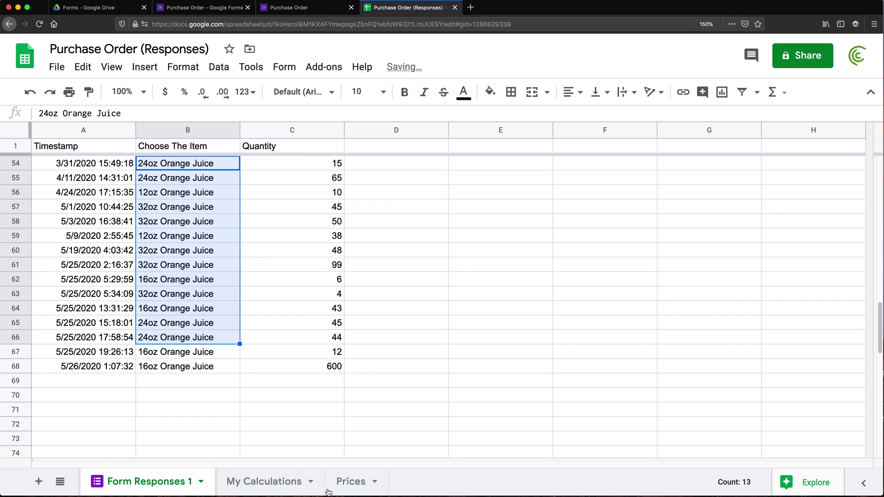
left_click(273, 484)
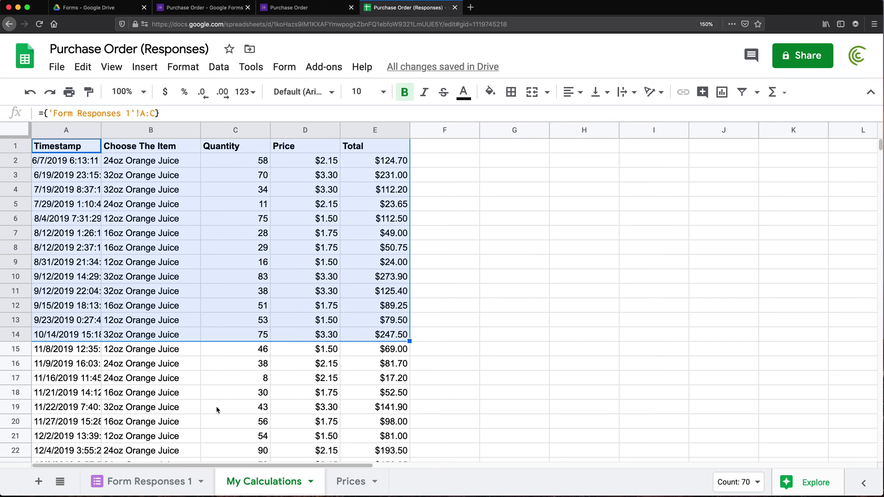
left_click(203, 276)
Create a pivot table on a new sheet from columns A–E of My Calculations
left_click_drag(70, 131, 363, 145)
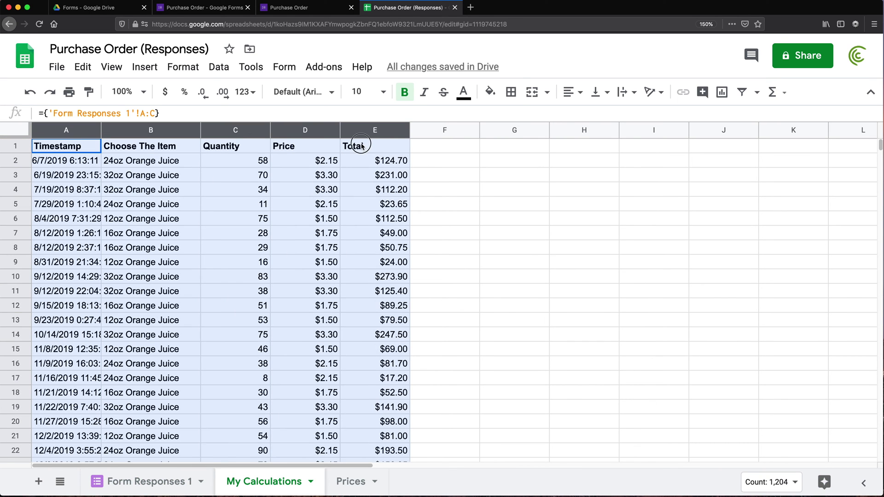
left_click(219, 66)
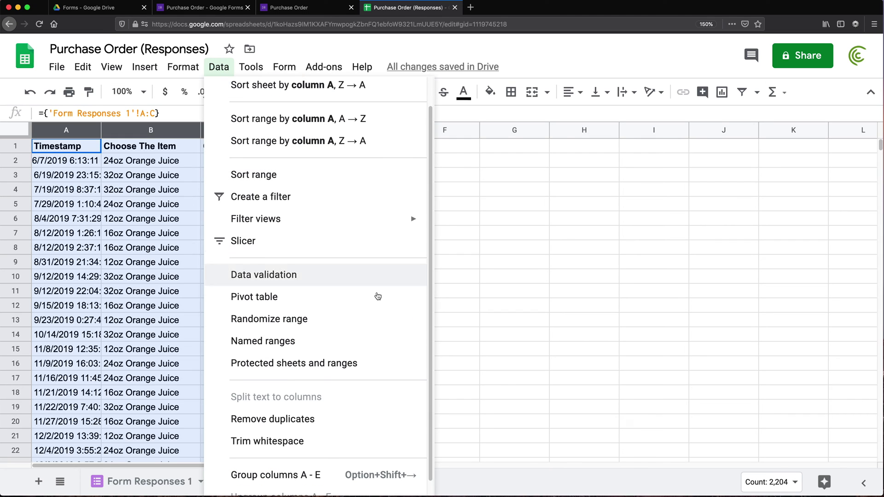
left_click(297, 302)
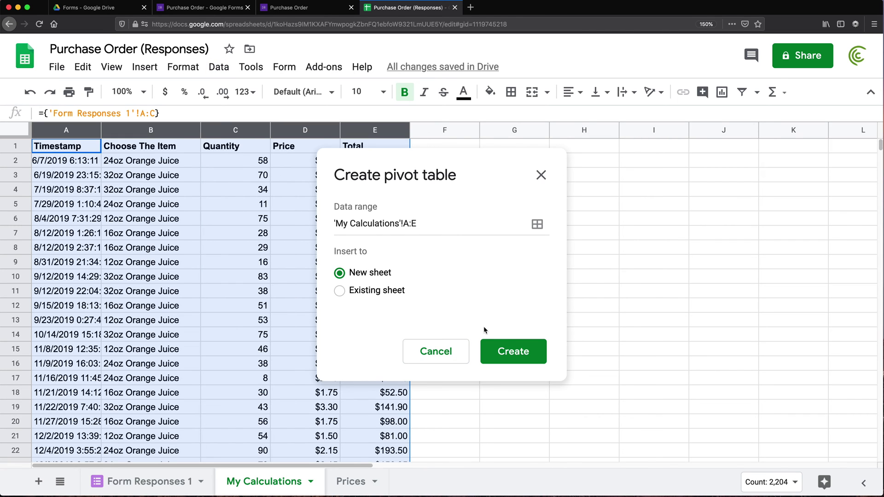
left_click(510, 351)
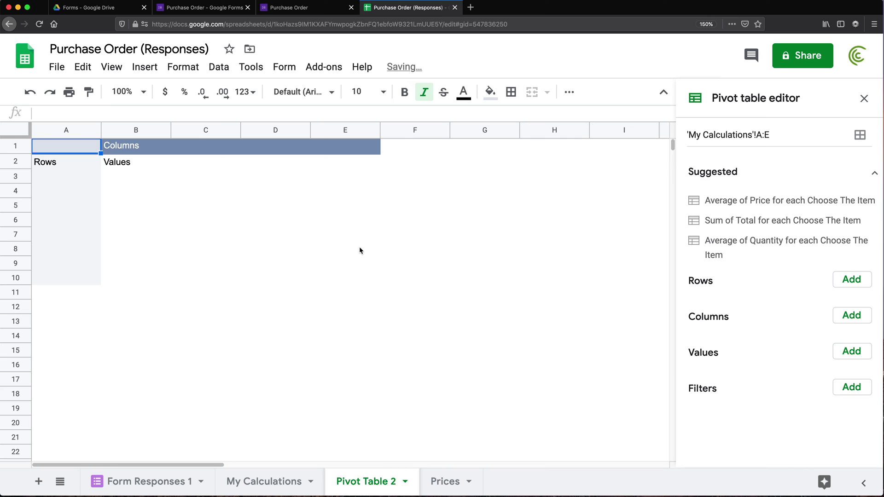
Review the Quantity, Price and Total values in My Calculations, then return to Pivot Table 2
left_click(283, 481)
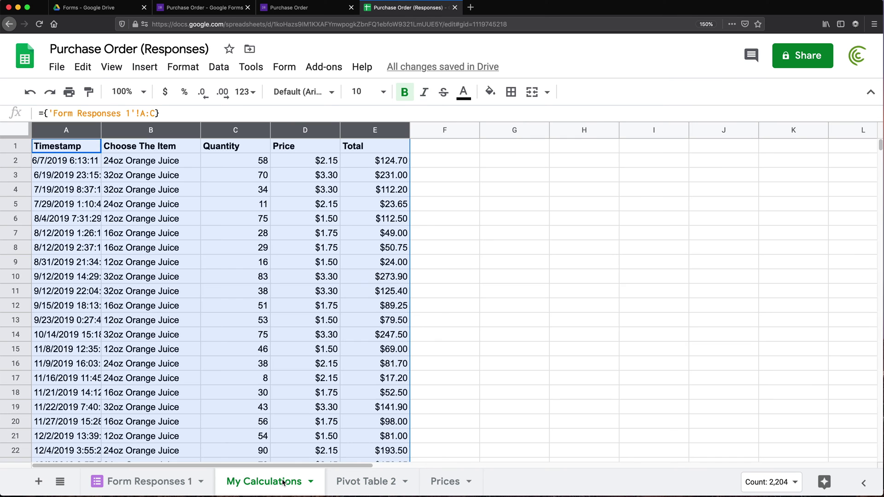
left_click_drag(260, 164, 264, 233)
left_click_drag(304, 175, 354, 250)
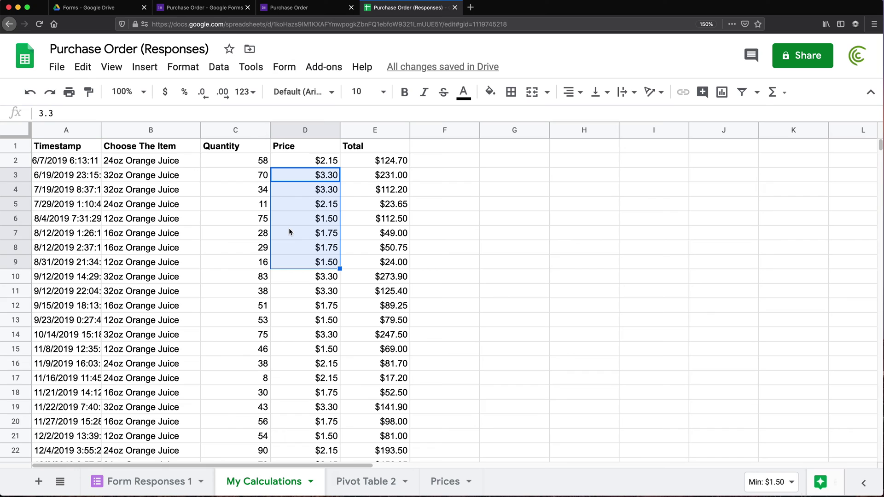
left_click_drag(244, 162, 253, 336)
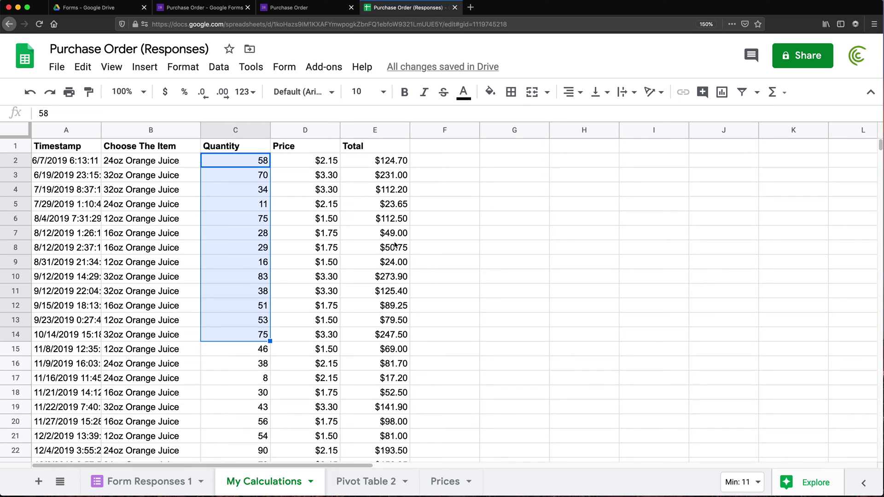
left_click_drag(398, 162, 402, 335)
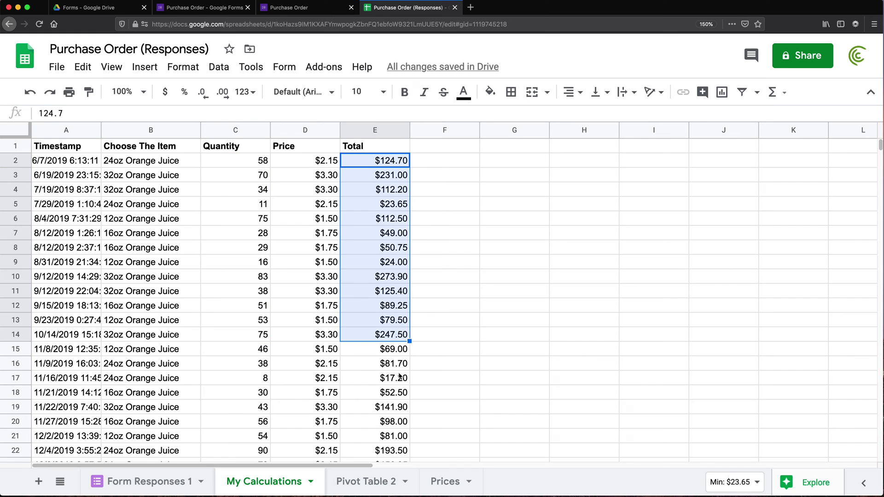
left_click(363, 483)
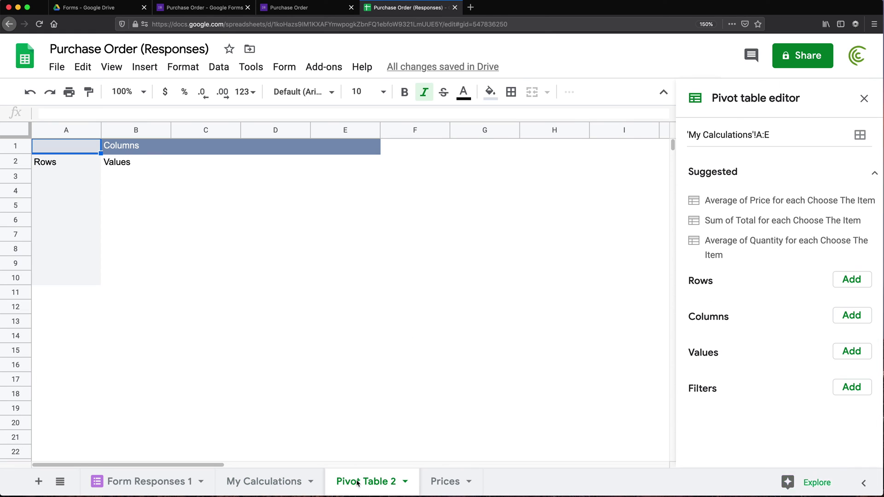
Add SUM of Total as the pivot values and Timestamp as the rows
left_click(846, 353)
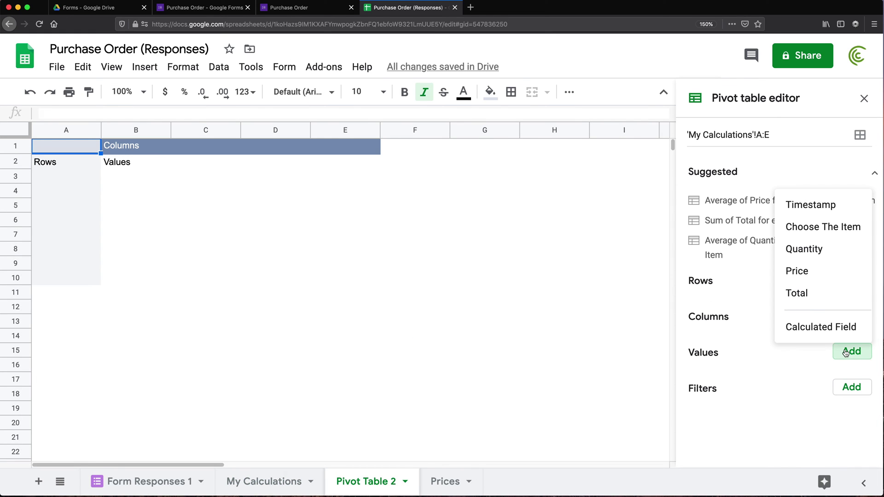
left_click(830, 299)
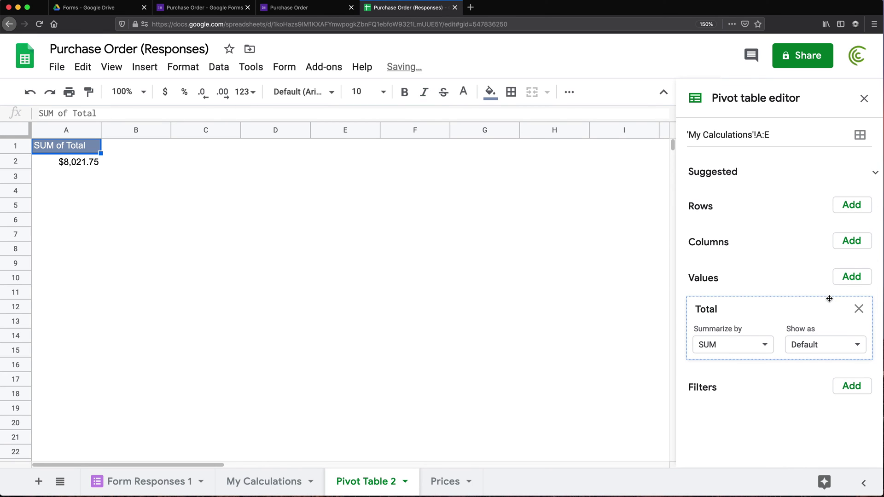
left_click(851, 206)
left_click(832, 234)
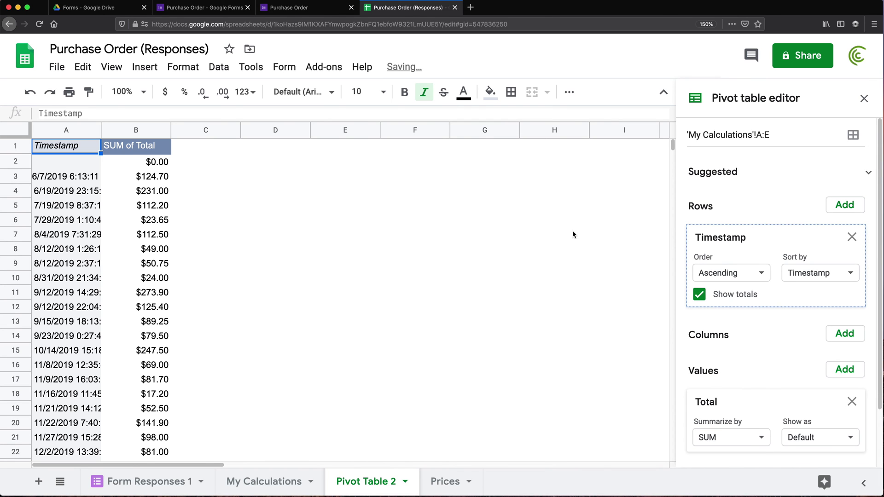
Group the Timestamp rows by day of the week, Tuesday highest at $1,753.15
right_click(58, 192)
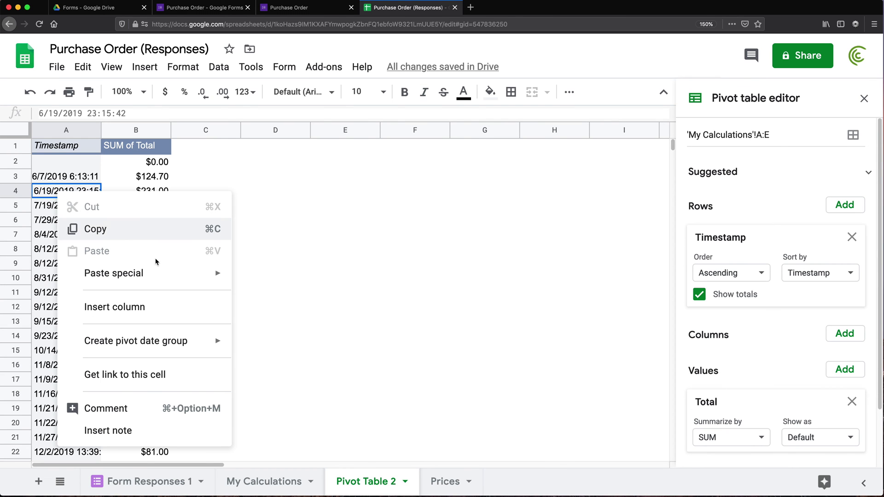
mouse_move(211, 347)
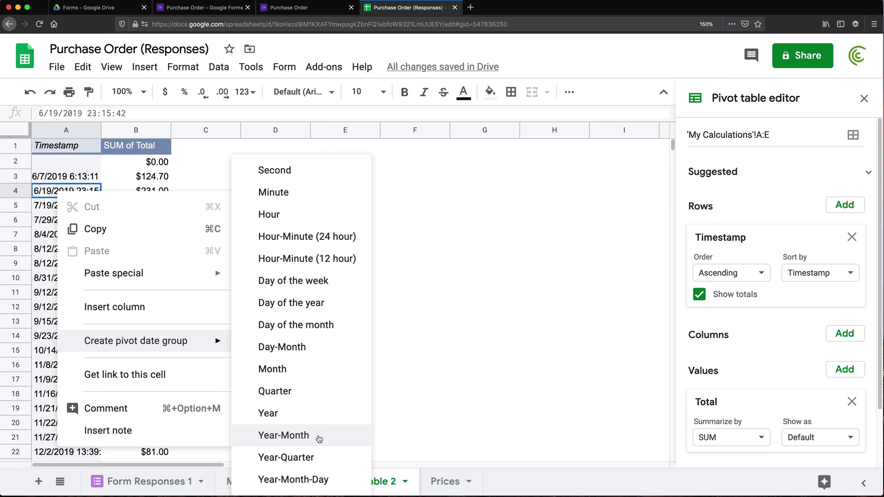
left_click(291, 283)
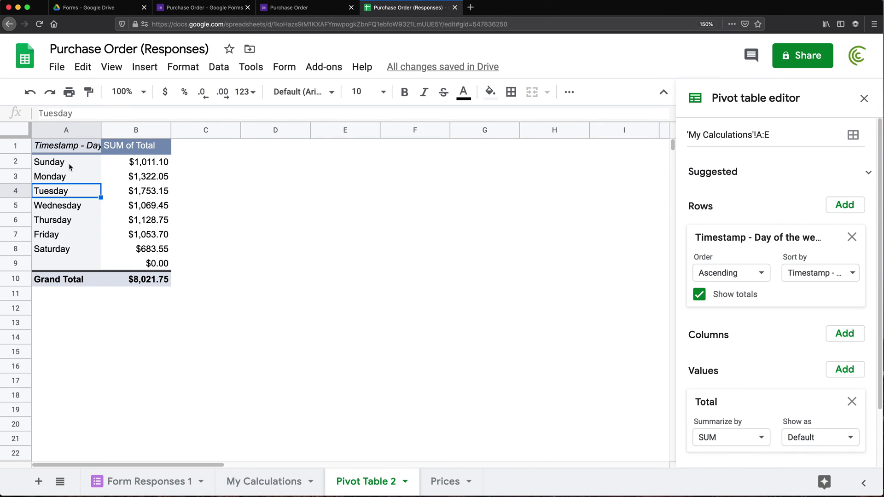
left_click(70, 266)
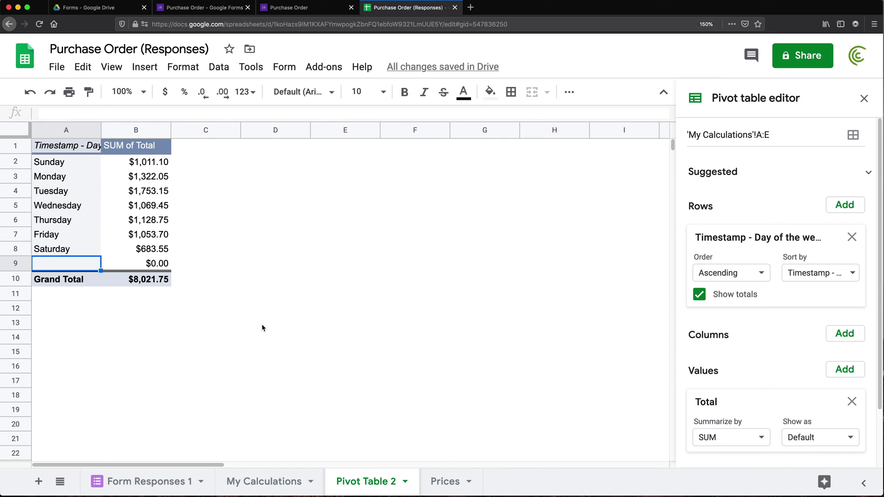
Add a Timestamp filter 'Is not empty' to drop the blank $0.00 row, and widen column A
scroll(776, 362, "down", 3)
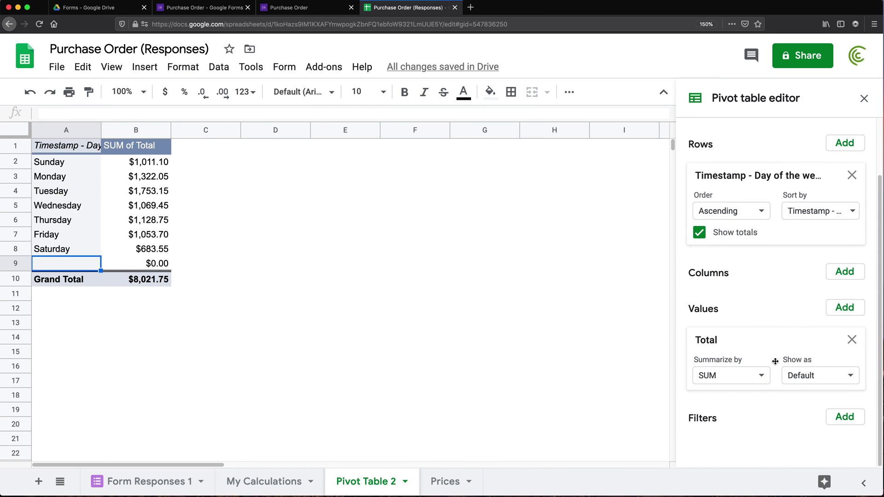
left_click(845, 417)
left_click(804, 302)
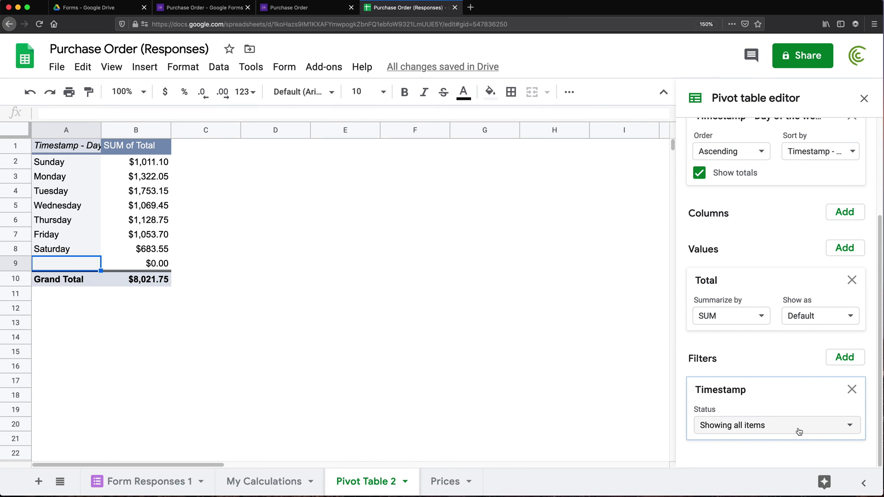
left_click(799, 432)
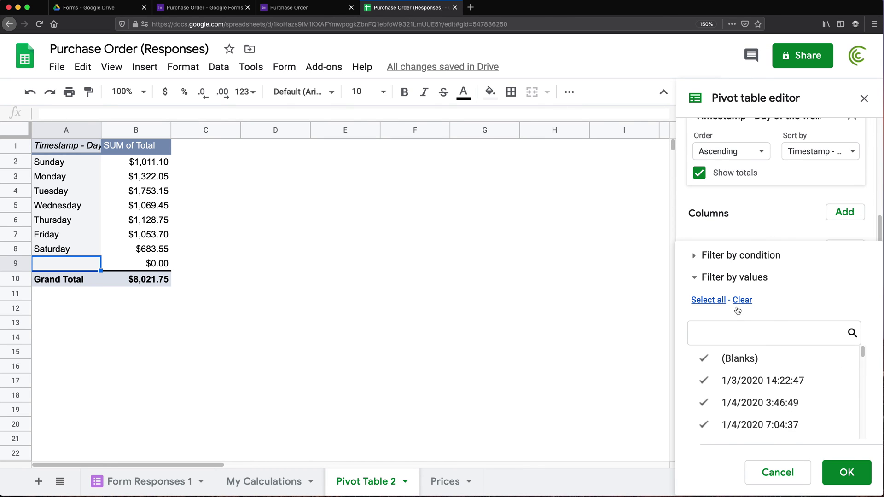
left_click(698, 258)
left_click(721, 257)
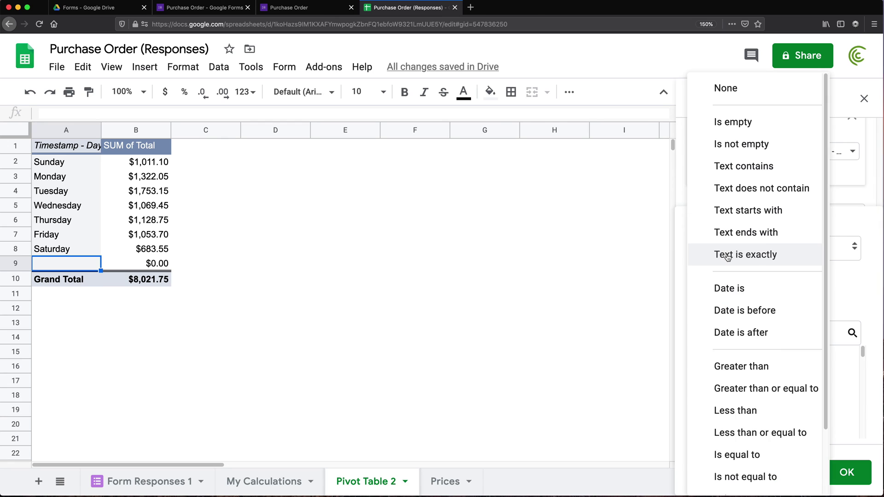
left_click(772, 144)
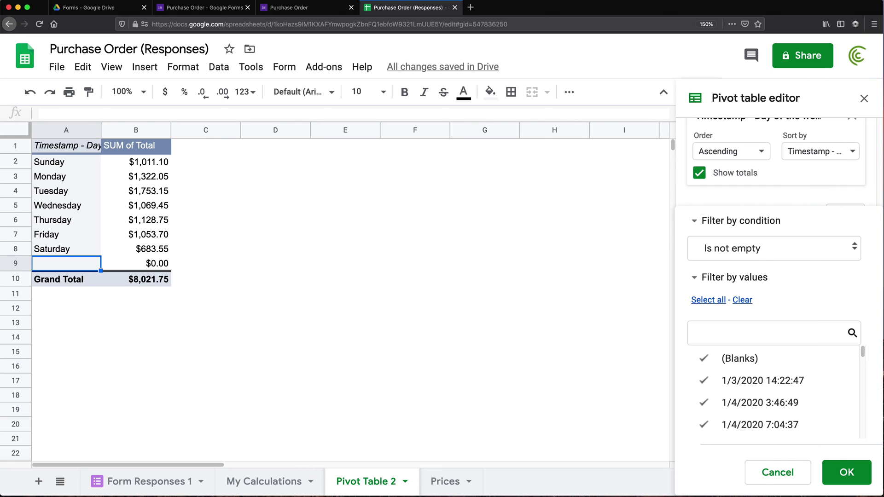
left_click(860, 482)
left_click_drag(102, 130, 117, 130)
Rename the row header in A1 to 'Weekday'
left_click(86, 152)
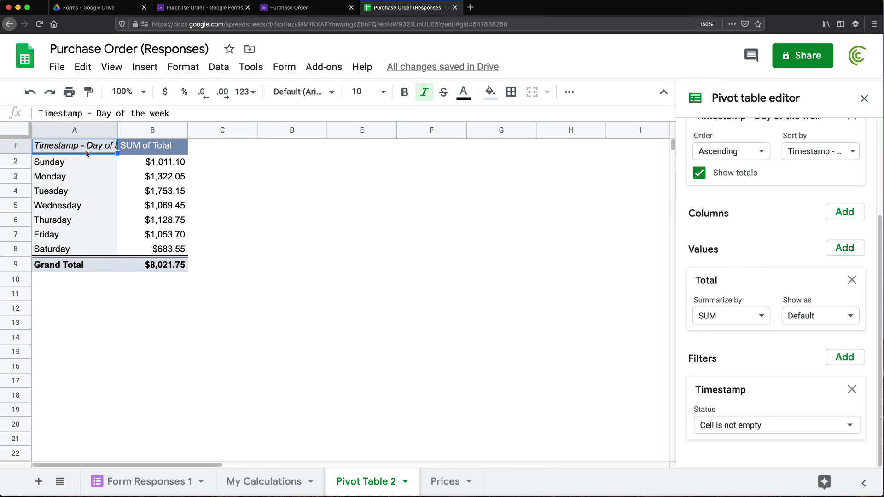
type("WeekDay")
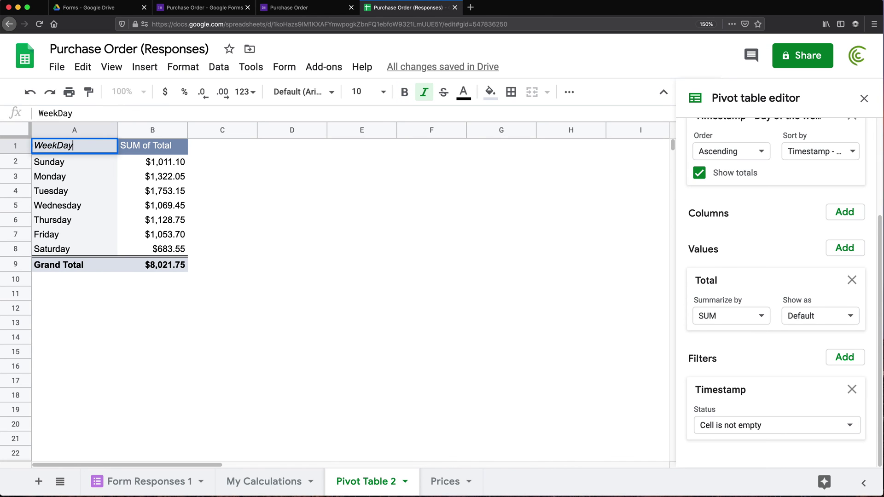
key("BackSpace")
key("BackSpace")
key("BackSpace")
type("day")
key("Return")
left_click(91, 150)
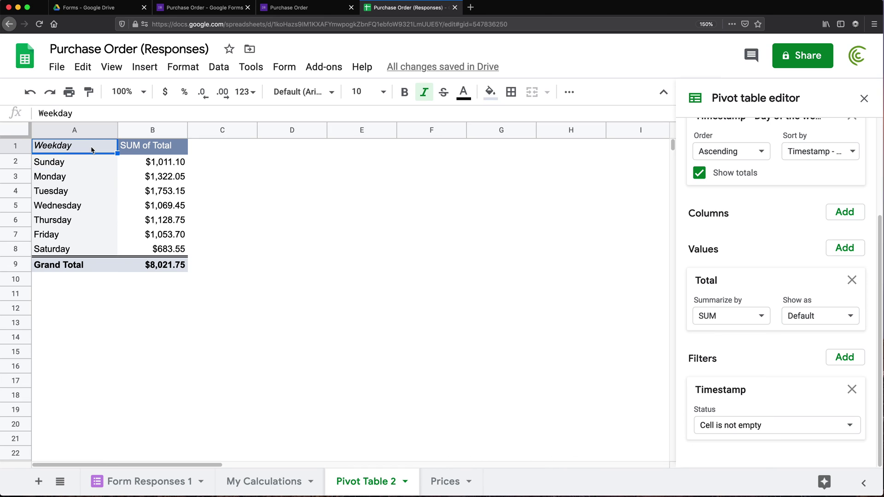
Add Choose The Item as pivot columns and autofit columns B–F
left_click(846, 215)
left_click(822, 262)
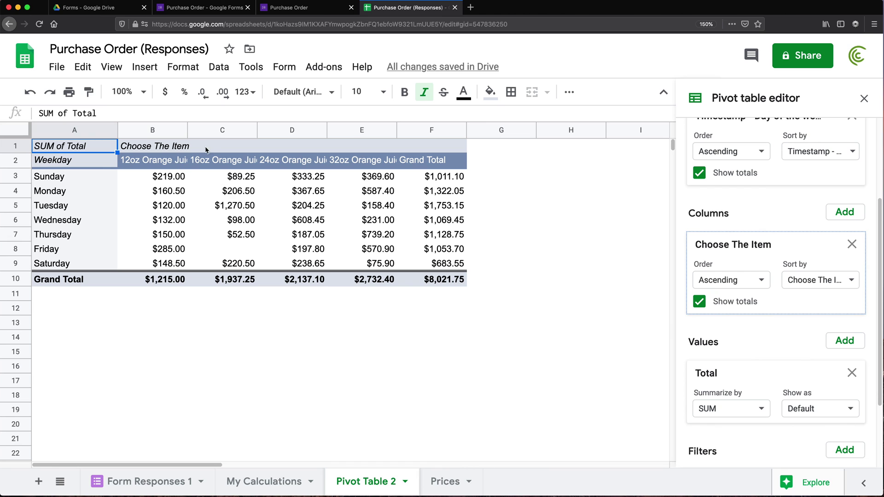
left_click_drag(180, 130, 433, 125)
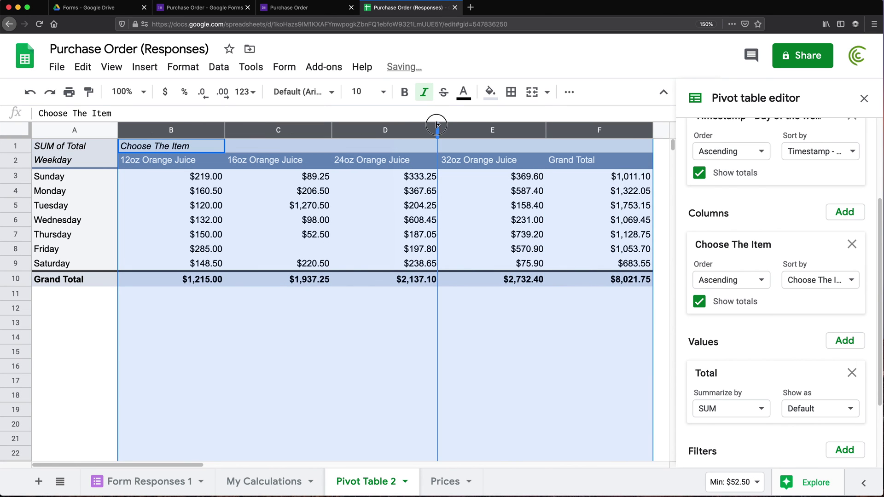
double_click(437, 125)
left_click(278, 205)
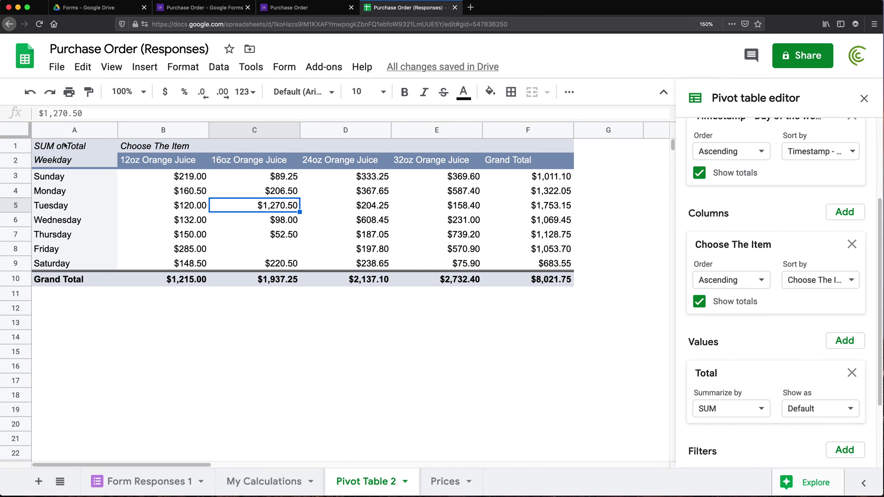
Rename the Pivot Table 2 sheet tab to 'Summary' and zoom the page in
double_click(367, 483)
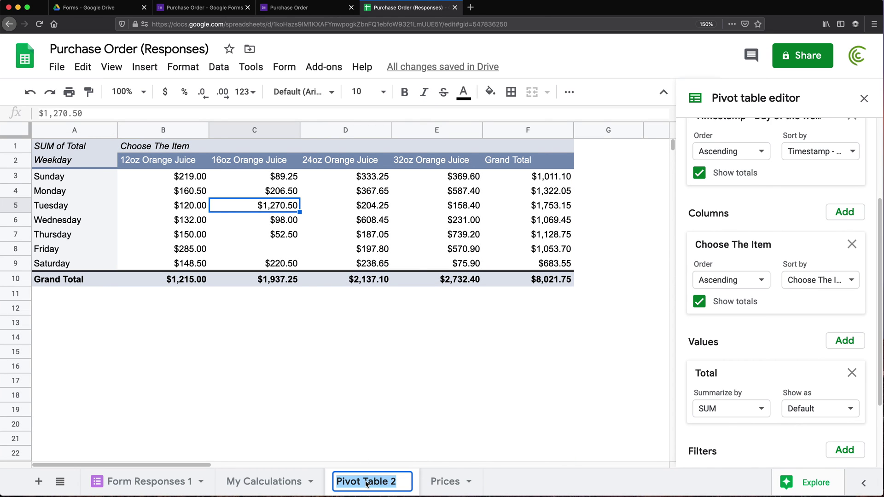
type("Summary")
key("Return")
left_click(84, 149)
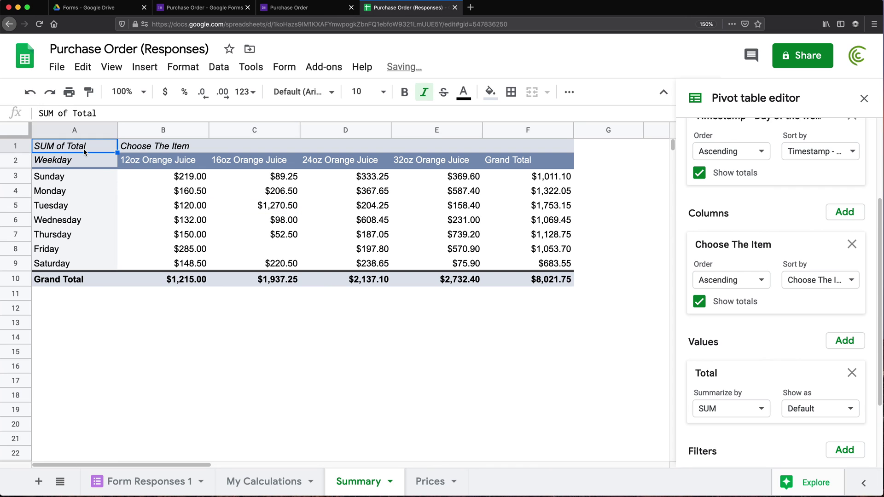
key("super+plus")
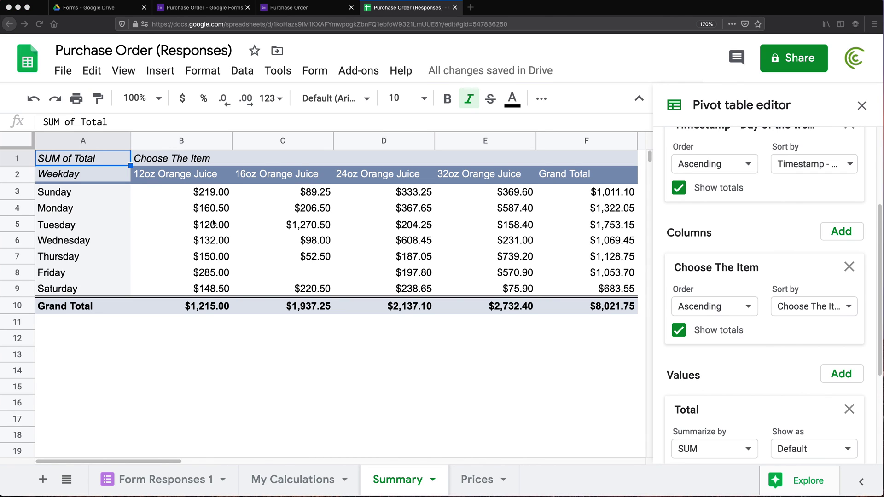
left_click(204, 226)
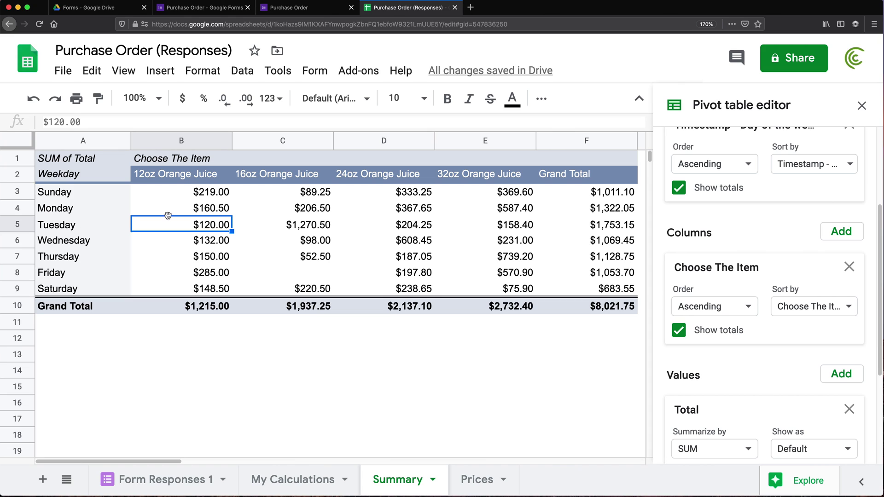
Submit a Purchase Order form response for 99 of 12oz Orange Juice, then return to the spreadsheet
left_click(281, 14)
left_click(285, 154)
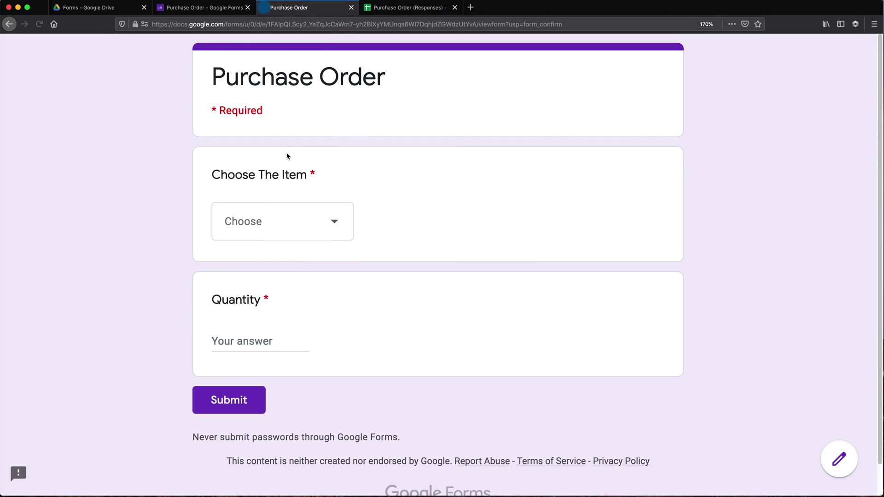
left_click(276, 221)
left_click(286, 267)
left_click(247, 344)
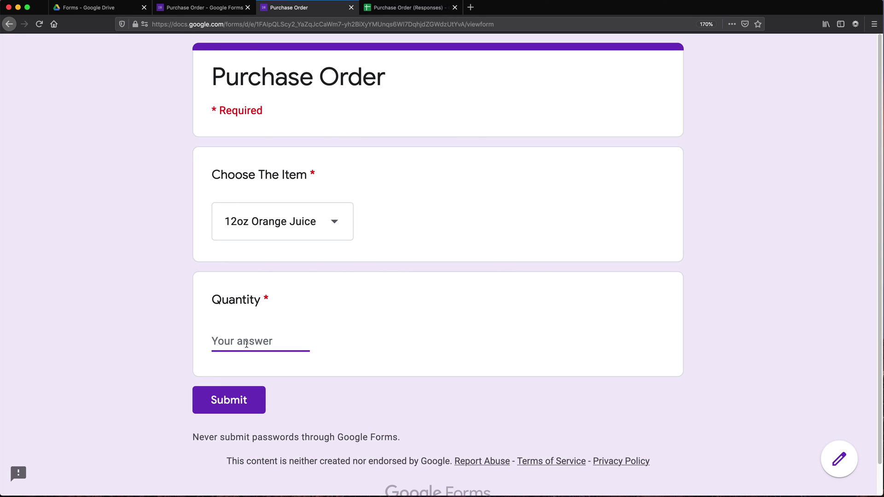
type("99")
left_click(243, 400)
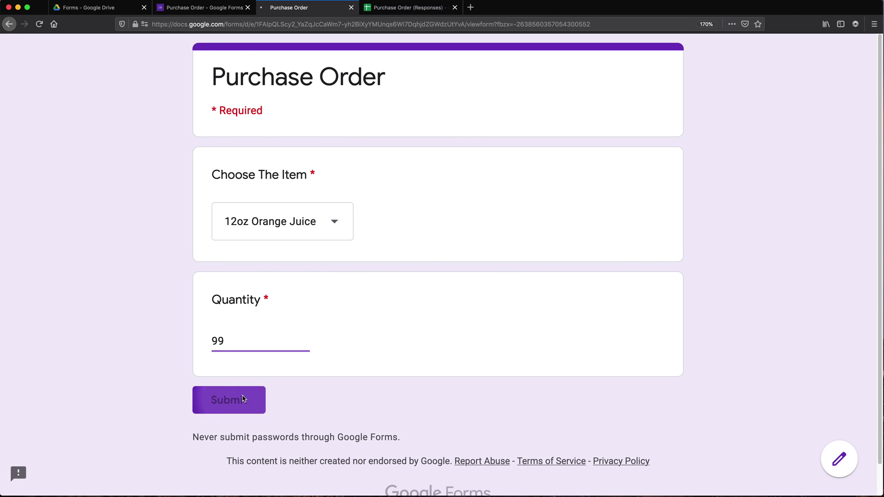
left_click(377, 11)
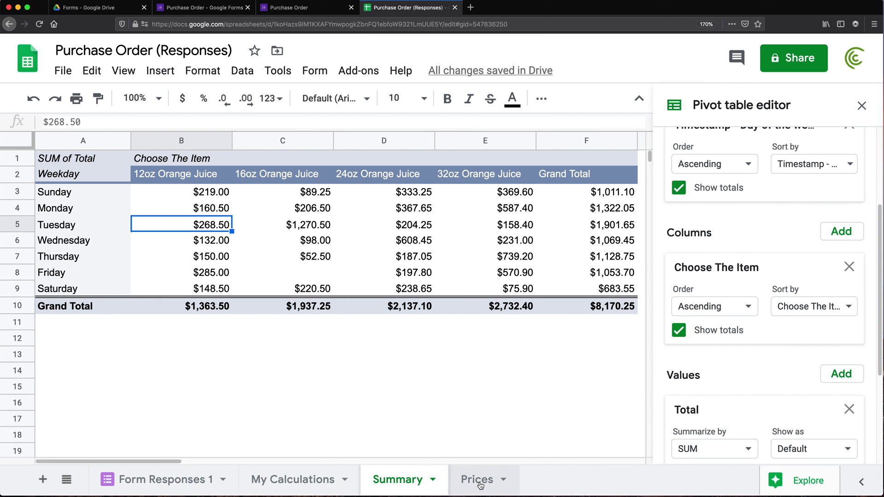
left_click(316, 482)
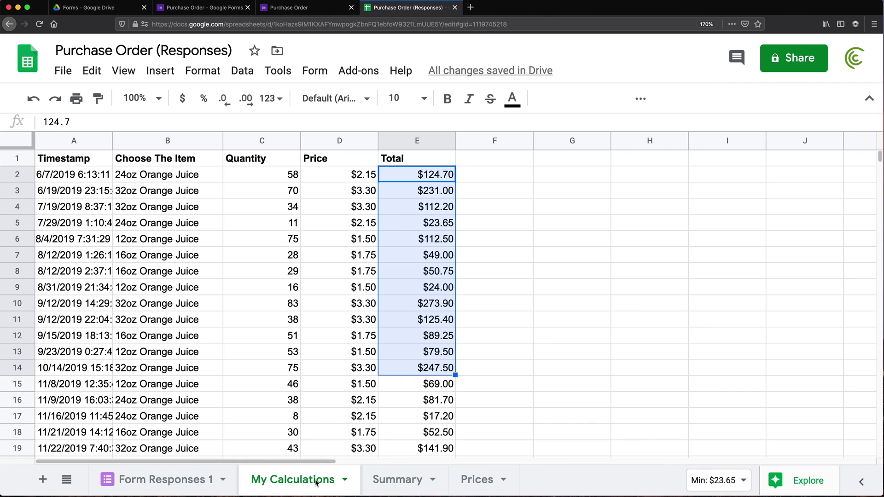
left_click(64, 207)
key("ctrl+Down")
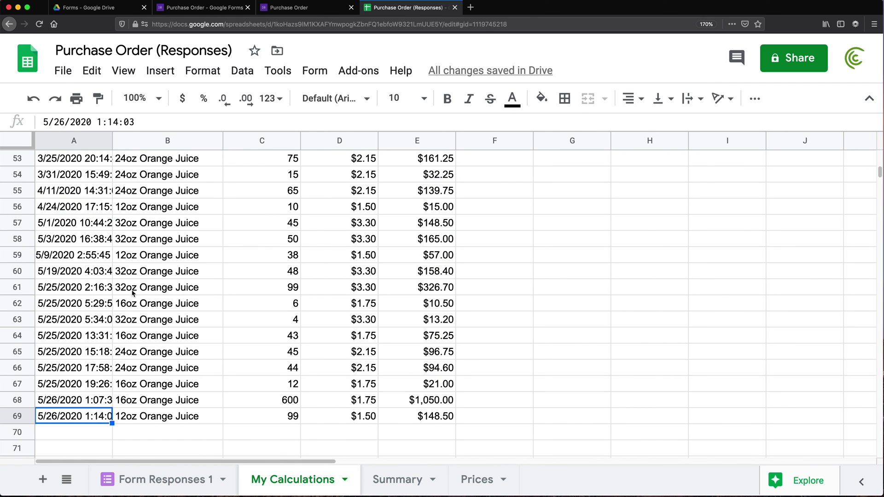
left_click_drag(157, 416, 435, 419)
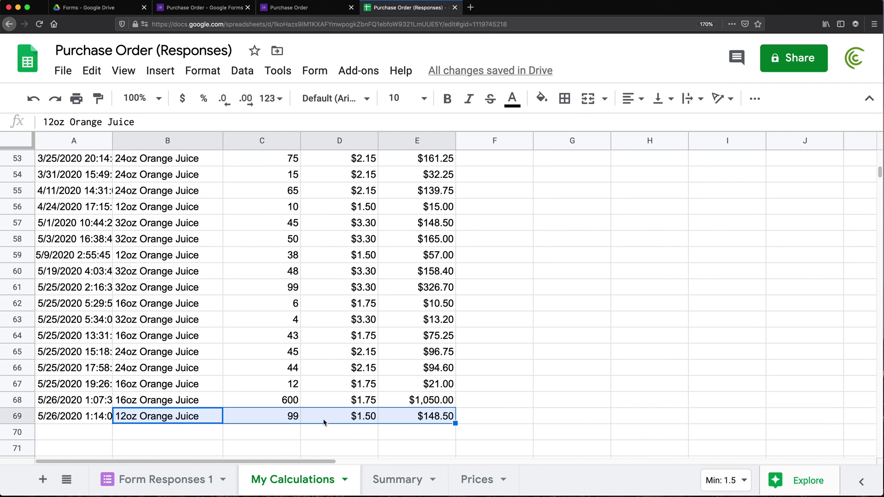
left_click(101, 294)
key("ctrl+Up")
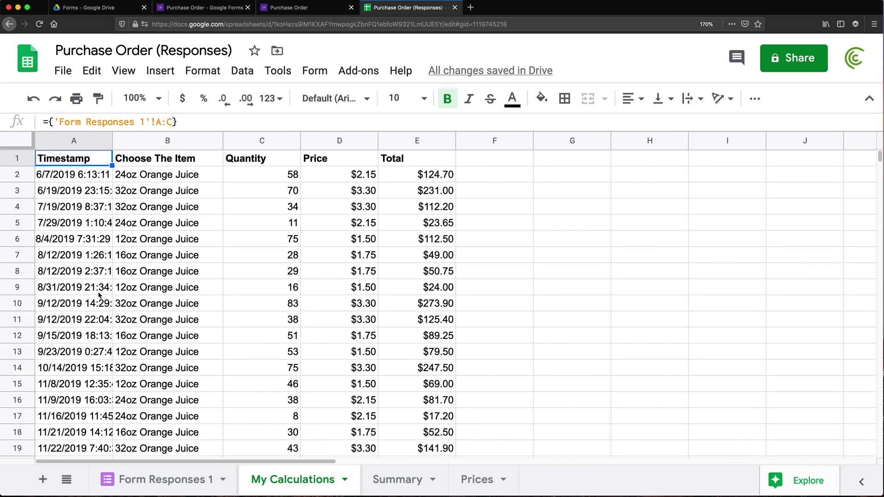
left_click(394, 482)
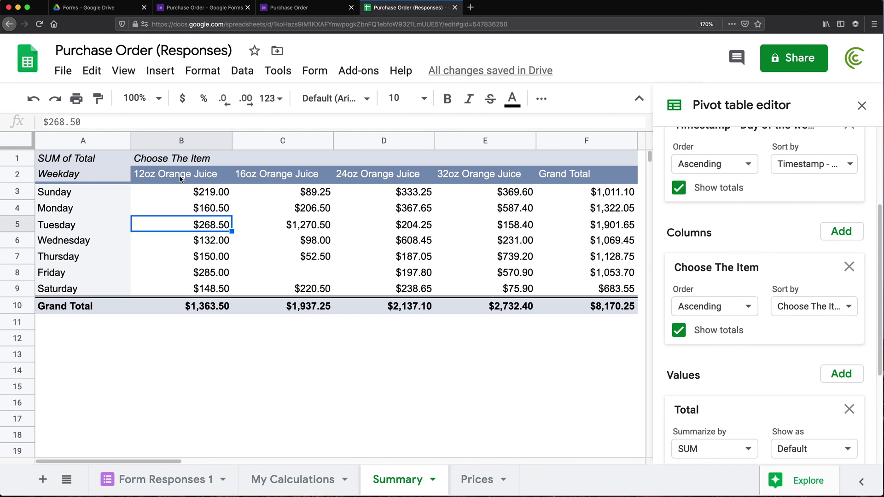